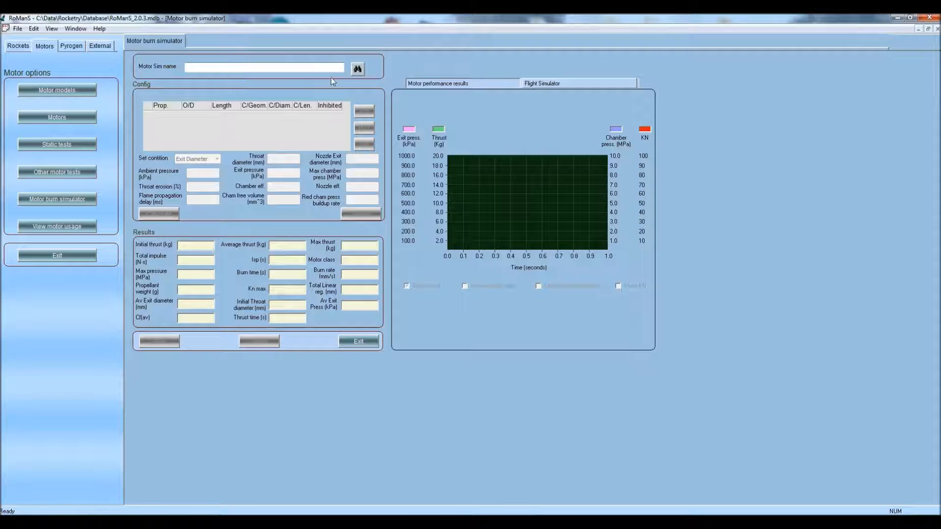
Start a new motor burn simulation named "test motor"
text(test)
text( mn)
text(to)
text(r)
key(Return)
key(Return)
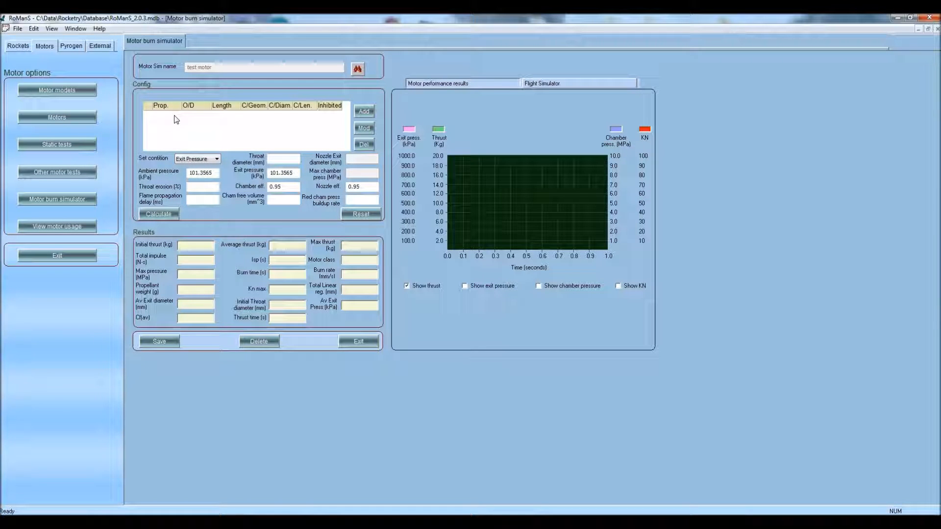
Start adding a grain with KNSU as the propellant and set its grain diameter to 17.1 mm
click(369, 116)
click(437, 186)
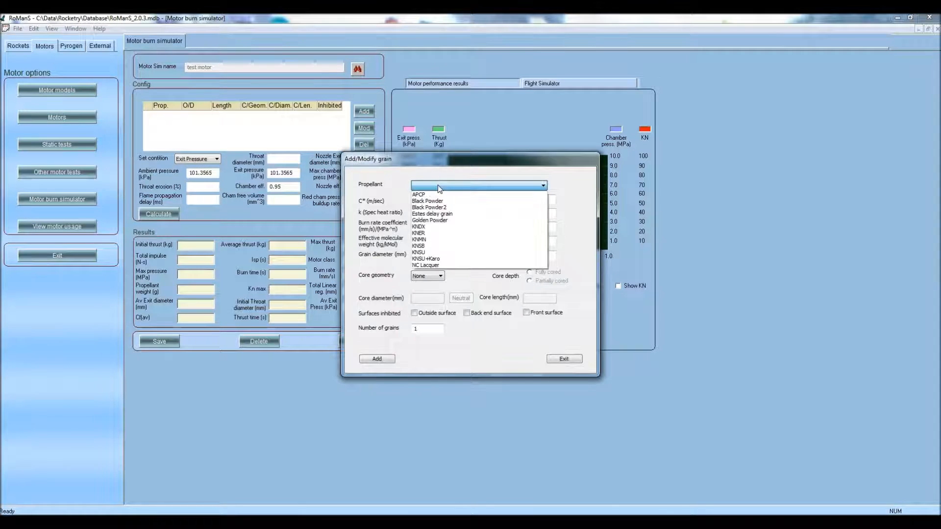
click(447, 253)
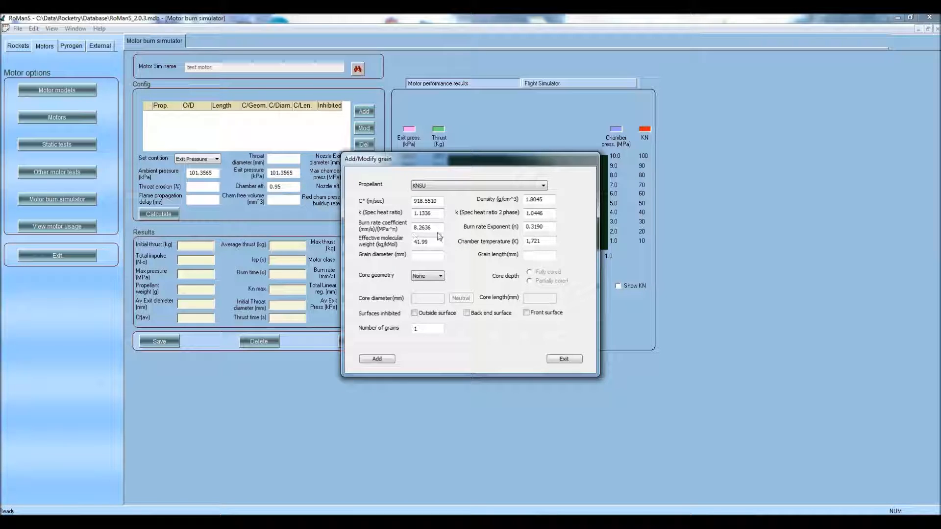
click(422, 256)
text(17.)
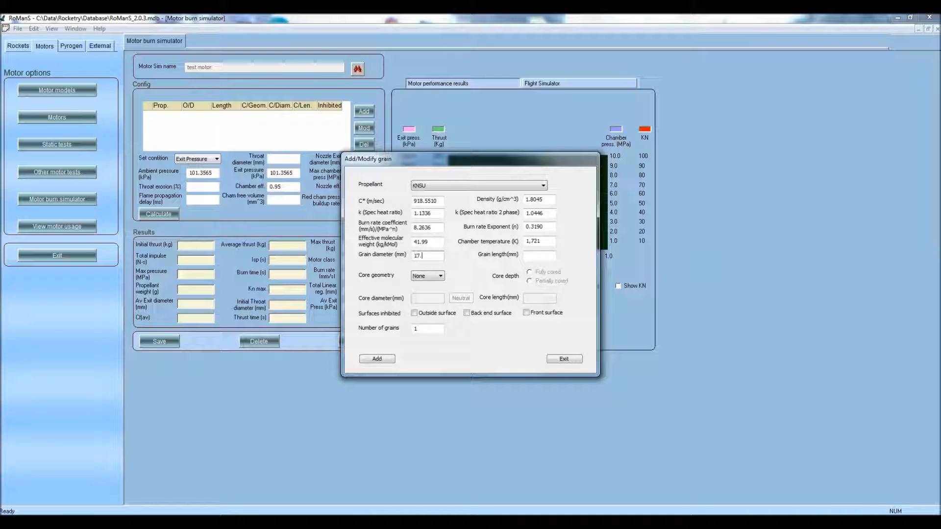
text(1)
key(Tab)
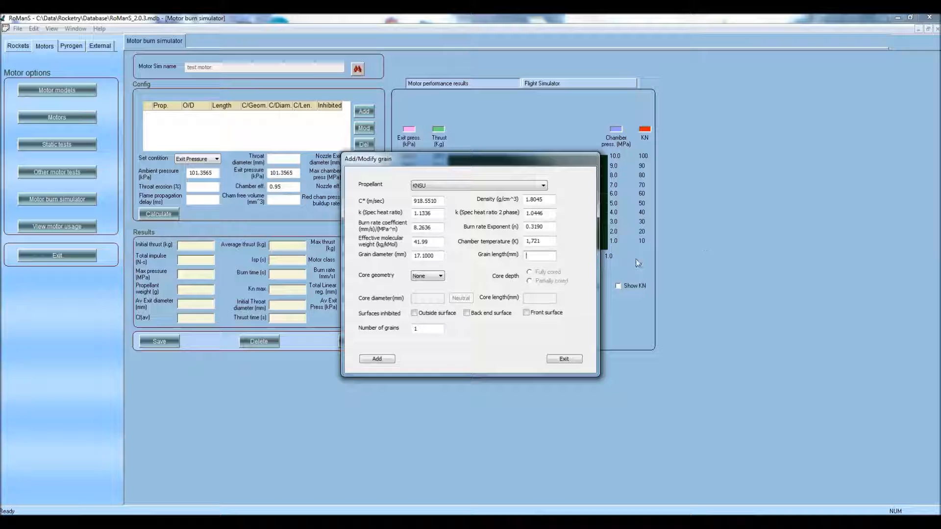
Give the grain a cylindrical, full-depth core 6.5 mm in diameter and have the grain length computed for a neutral burn
click(433, 277)
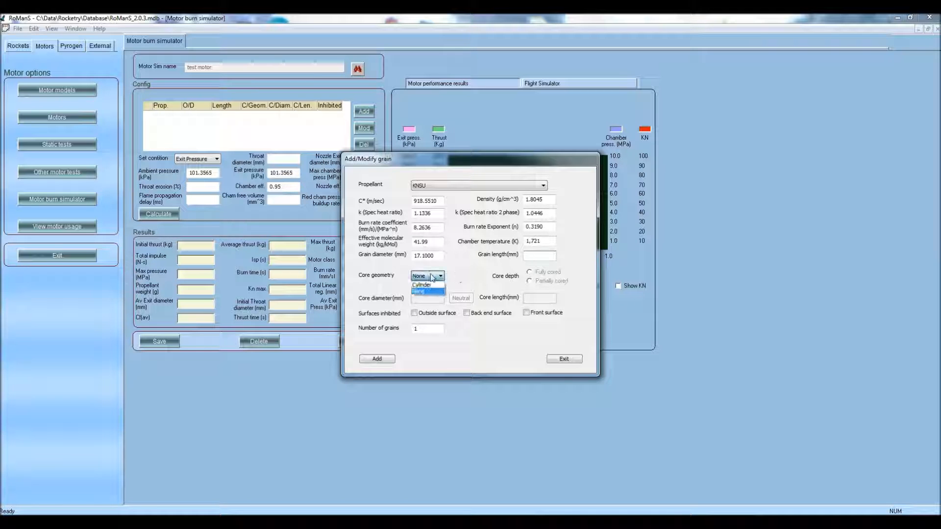
click(425, 285)
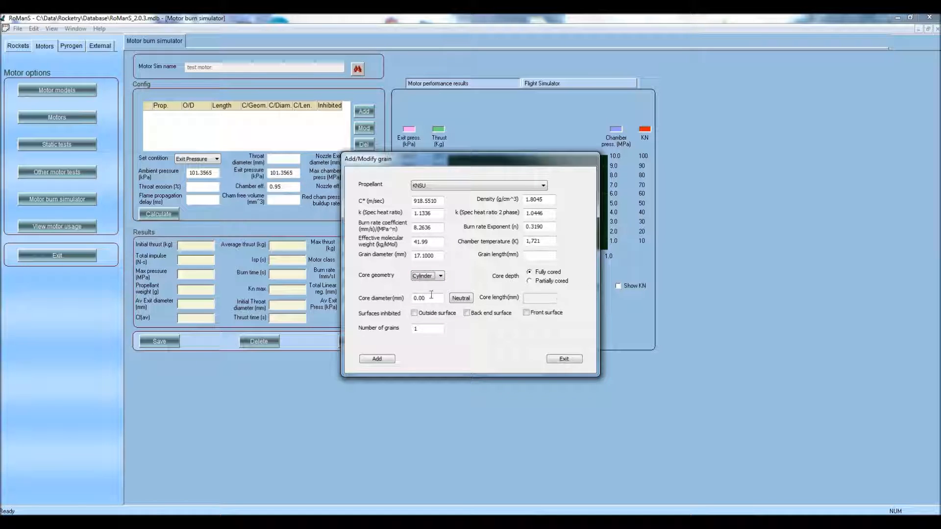
key(Tab)
text(6.)
click(467, 300)
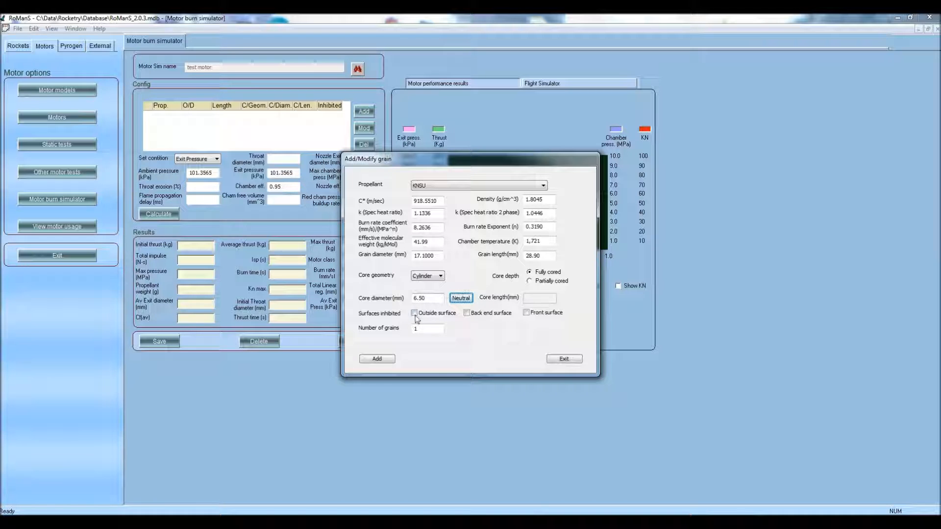
Inhibit the grain's outside surface, set the number of grains to 2 and add them to the motor configuration
click(415, 313)
double_click(427, 328)
text(2)
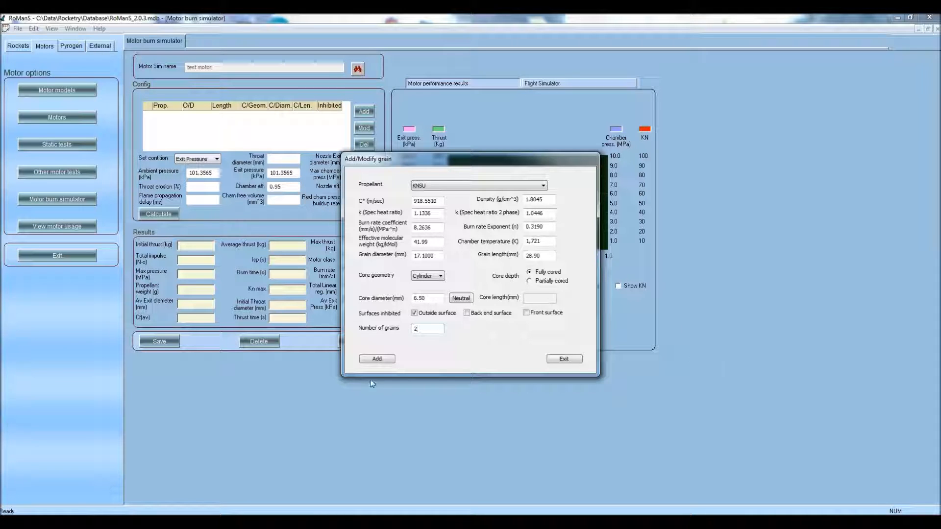
click(377, 360)
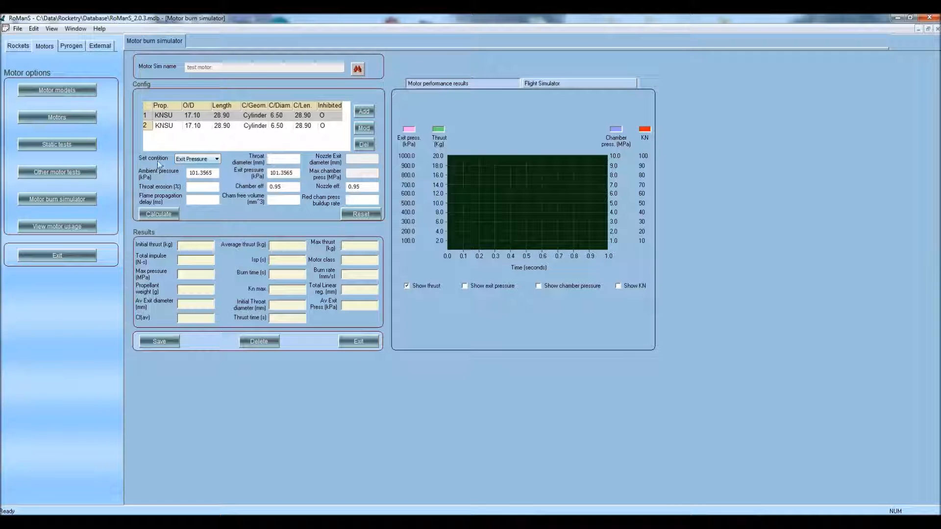
Set the simulation condition to Chamber Pressure with a maximum of 2.5 MPa and a throat diameter of 3 mm
click(196, 160)
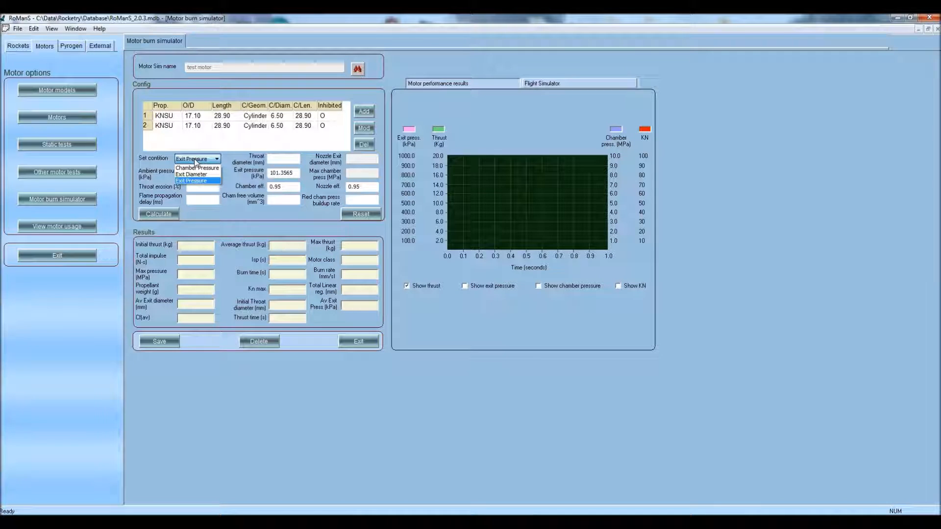
click(196, 169)
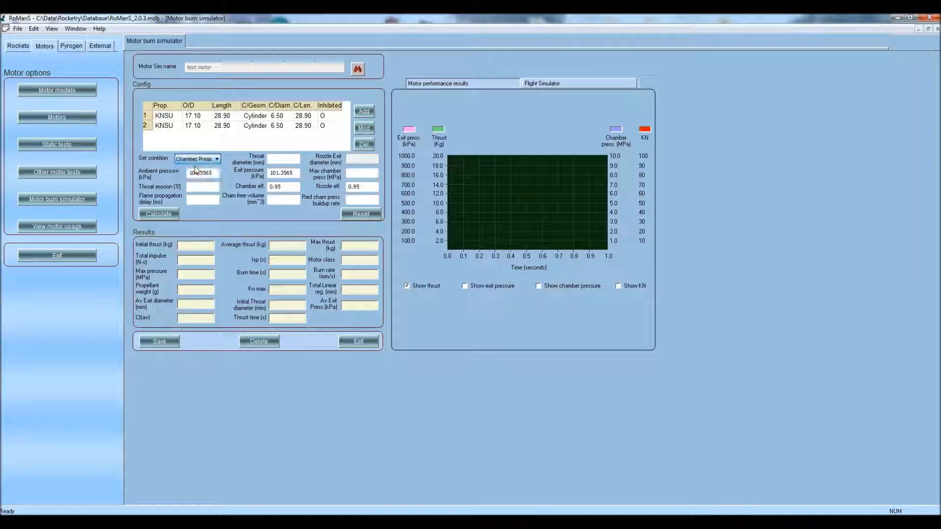
click(351, 173)
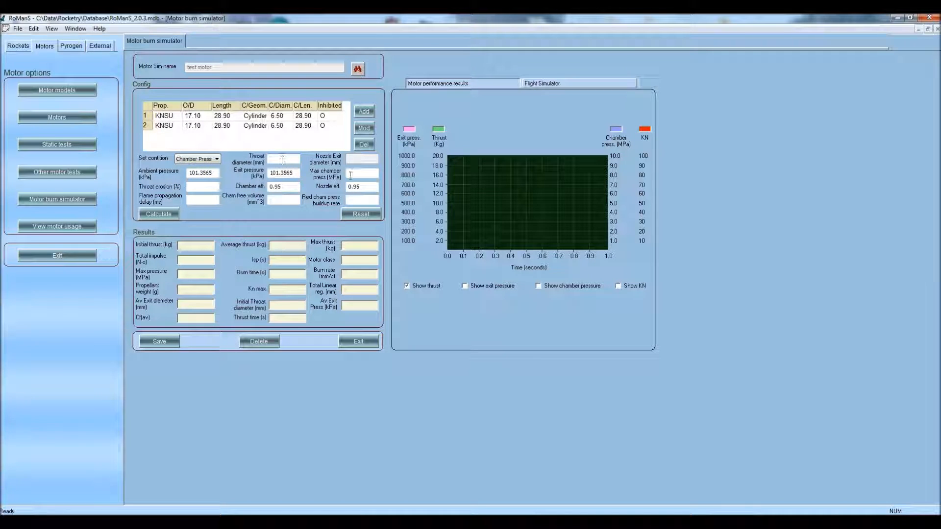
text(2.5)
click(283, 159)
text(3)
key(Tab)
Set the chamber free volume to 200 mm^3 and calculate the motor's performance
click(201, 200)
click(279, 199)
text(200)
key(Tab)
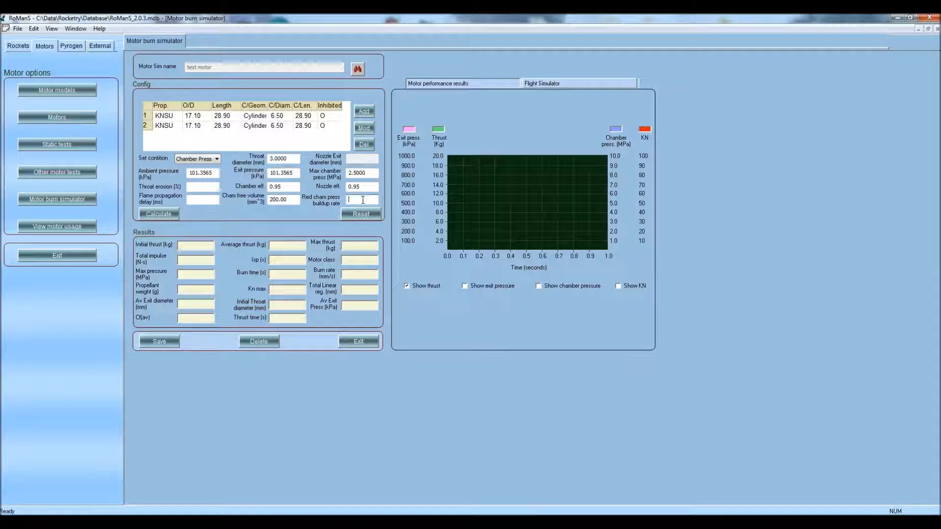
click(158, 214)
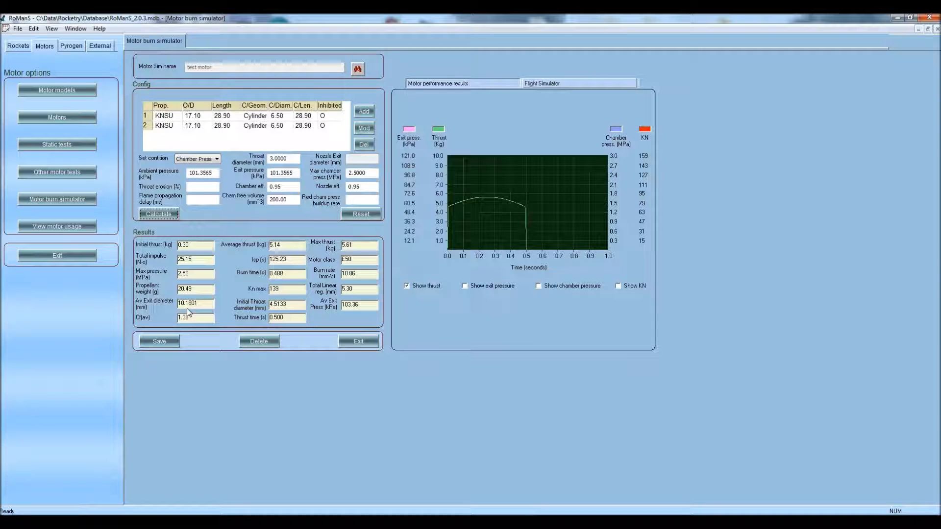
Change the condition to Exit Diameter with a 4.5 mm throat and a 10 mm nozzle exit, and recalculate
click(187, 160)
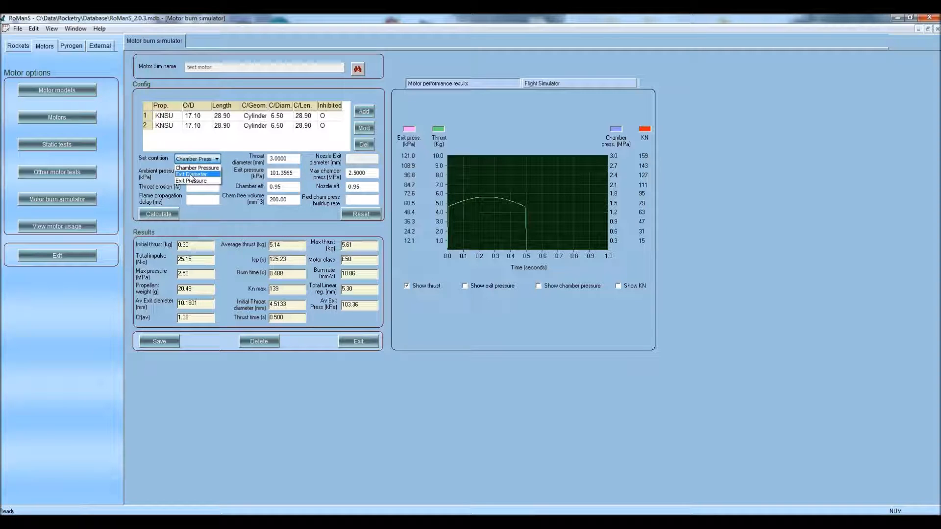
click(191, 175)
double_click(292, 158)
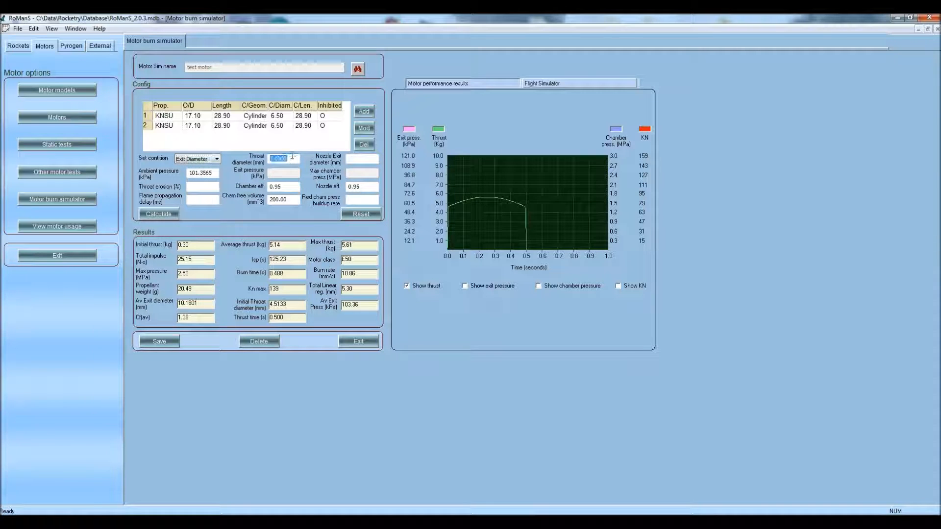
text(4.5)
click(353, 159)
text(10)
click(163, 213)
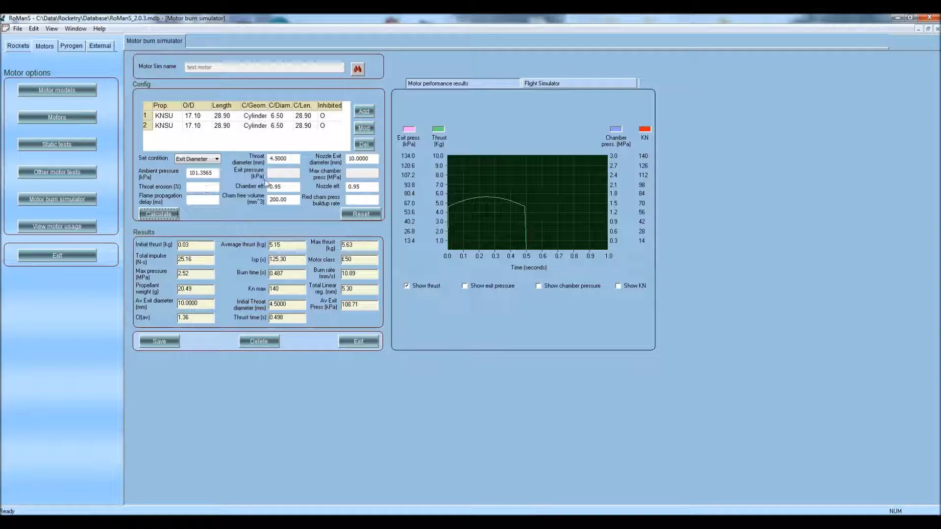
Set throat erosion to 10% and flame propagation delay to 5 ms, and recalculate the motor's performance
click(190, 187)
text(0)
click(348, 187)
key(Tab)
key(Tab)
click(149, 216)
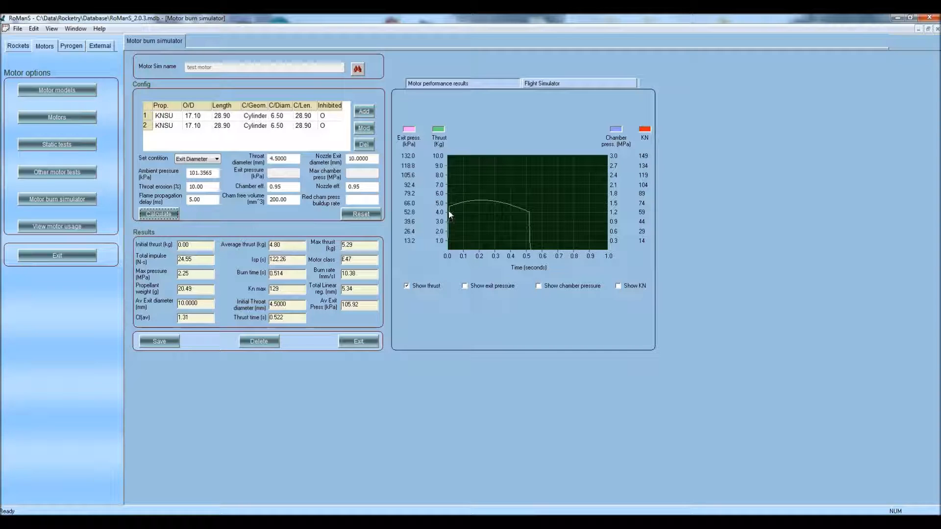
Set the reduced chamber pressure buildup rate to 0.5, recalculate and save the motor simulation
key(Tab)
text(0.5)
click(165, 216)
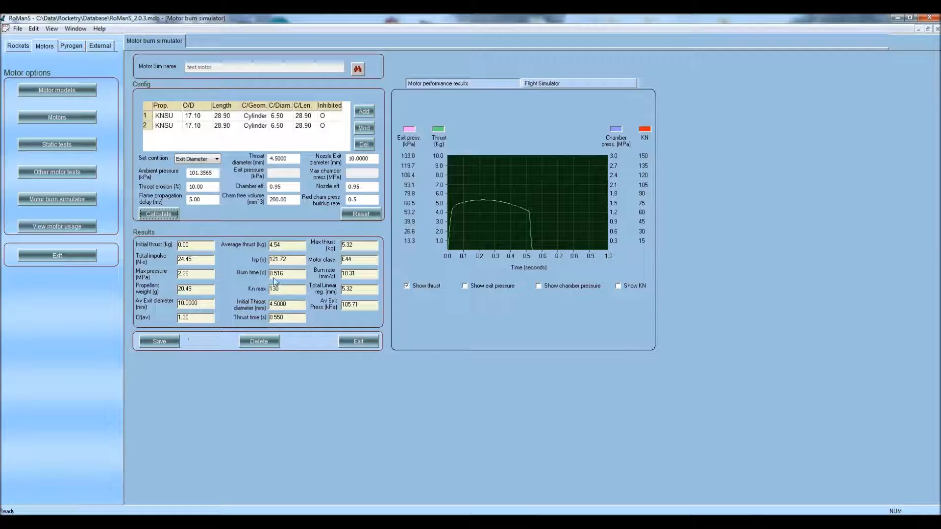
click(163, 342)
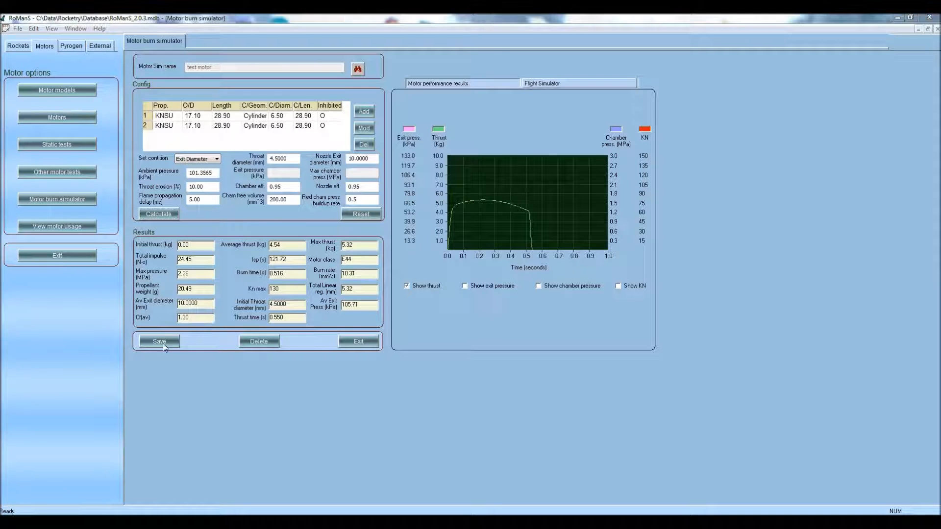
click(480, 288)
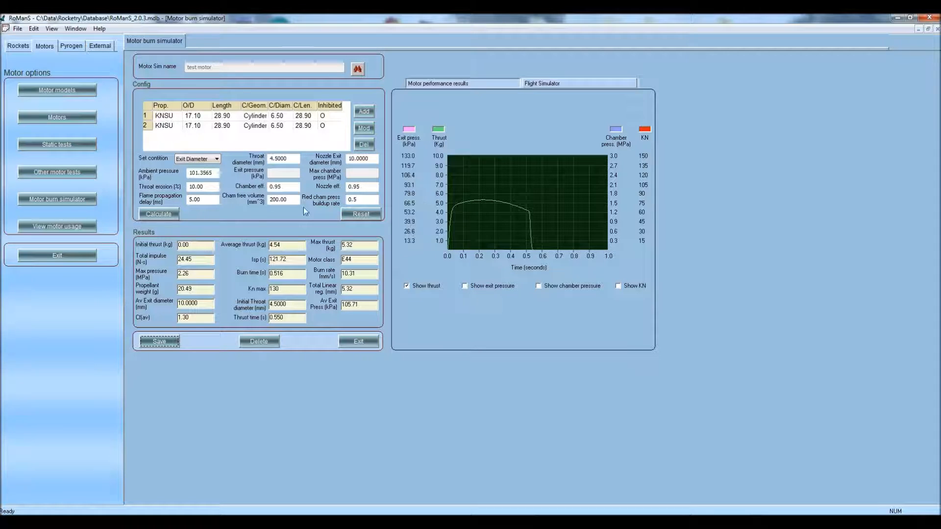
In the flight simulator, set the rocket weight without motor to 180 g and its outer diameter to 34 mm
click(548, 83)
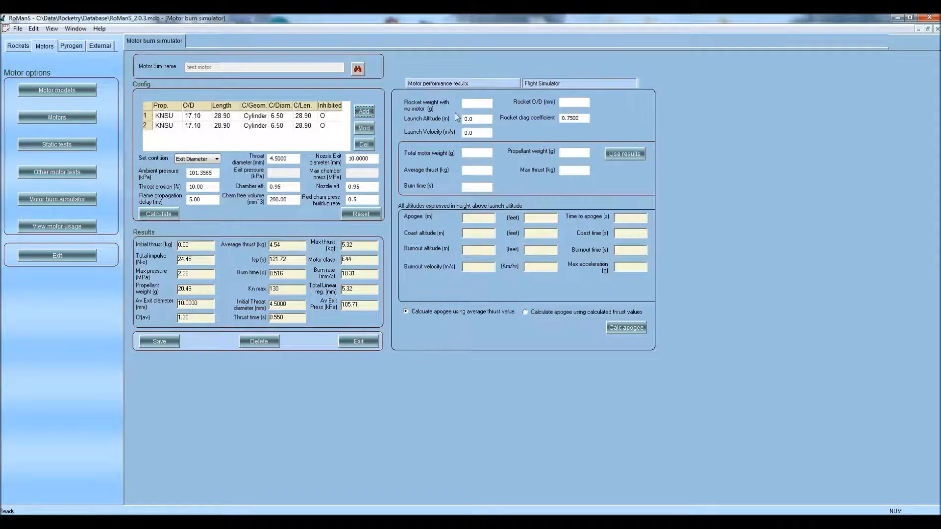
click(480, 103)
text(180)
key(Tab)
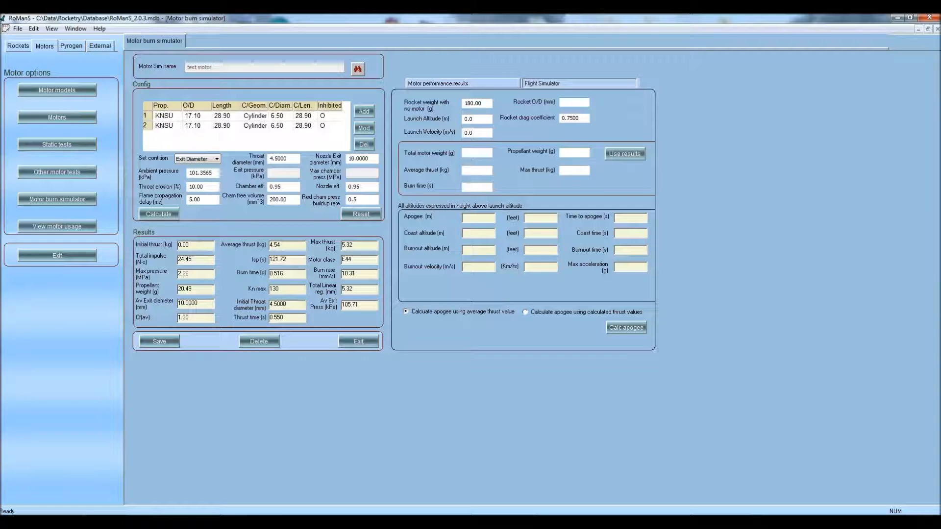
text(34)
key(Tab)
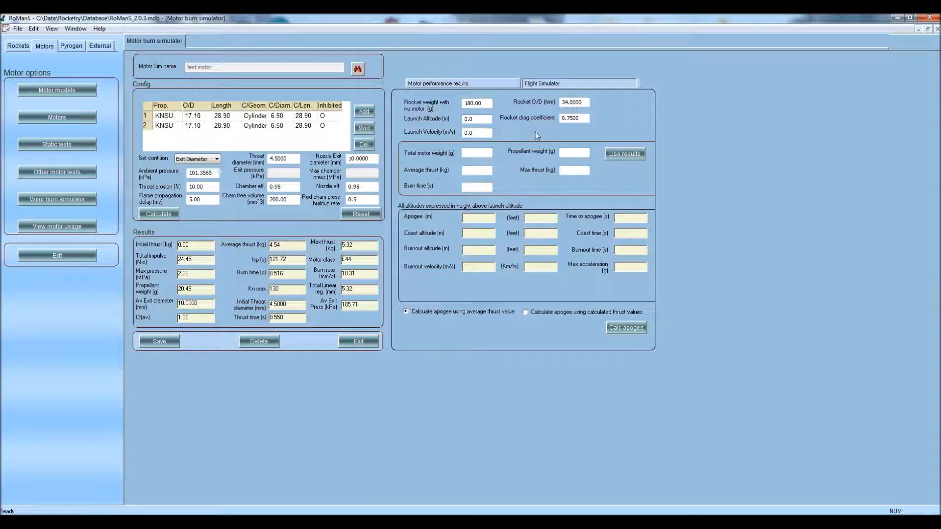
Load the motor results into the flight simulator and calculate the apogee using the calculated thrust values
click(620, 159)
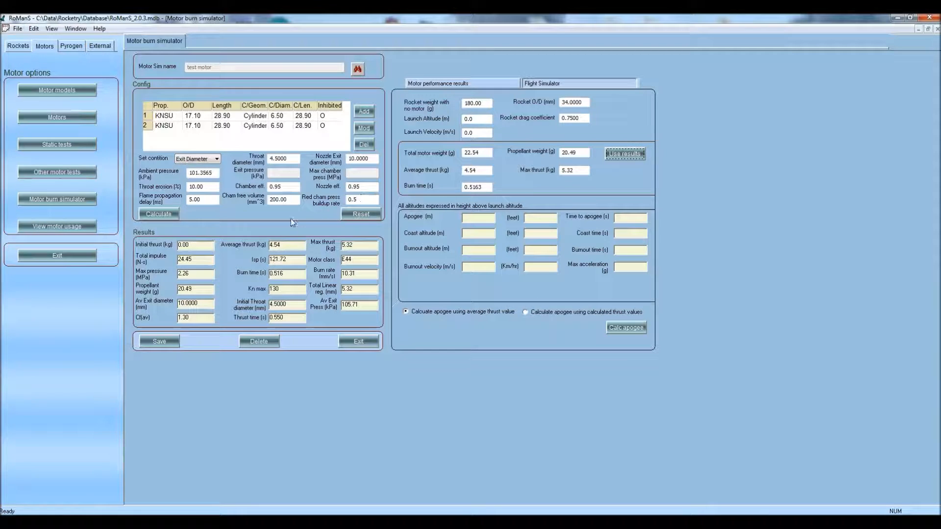
click(544, 316)
click(627, 327)
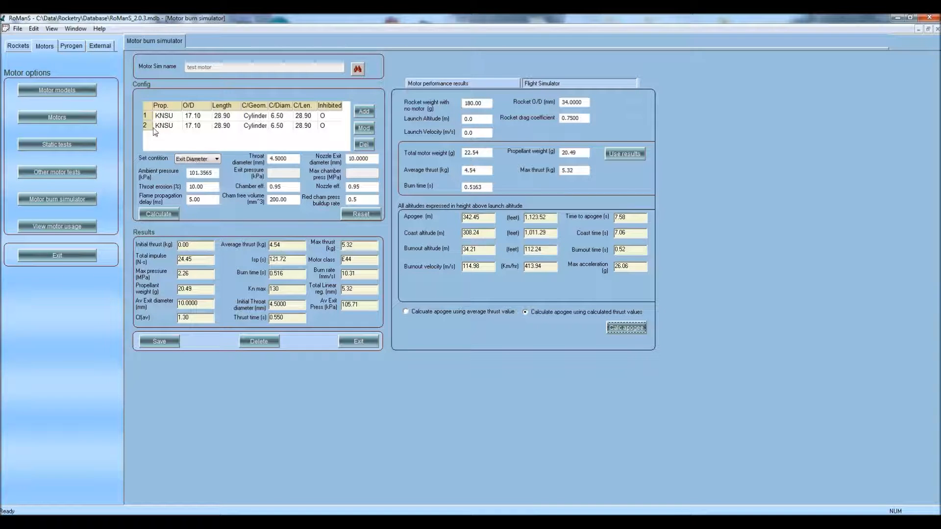
Add one coreless KNSU+Karo grain, 10 mm in diameter and 5 mm long, to the motor configuration
click(365, 114)
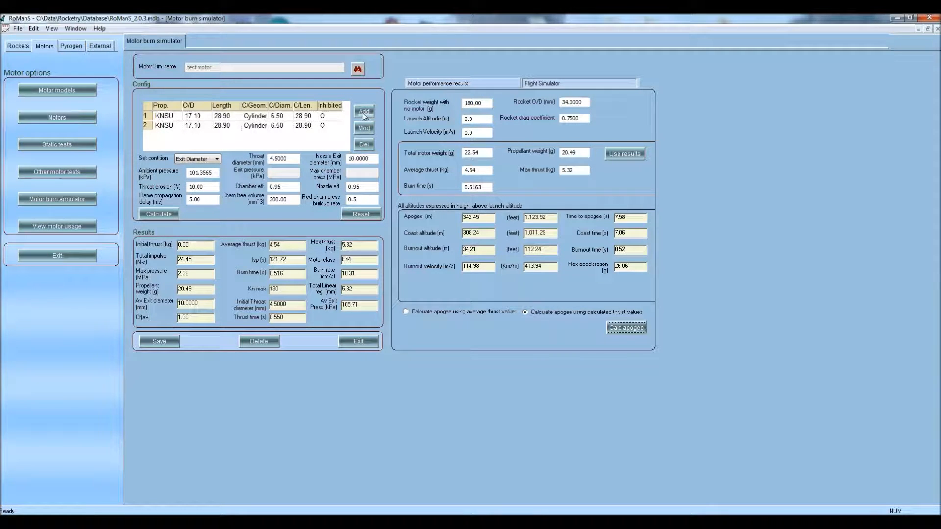
click(442, 187)
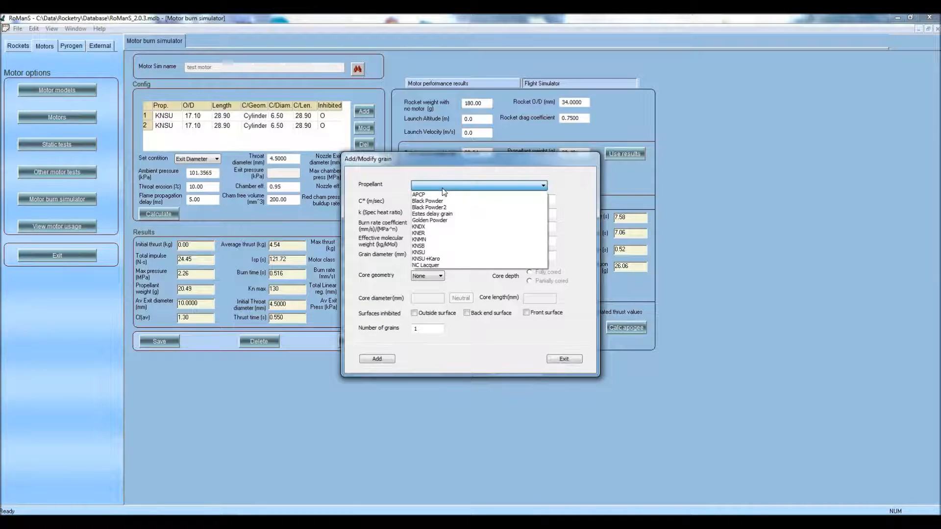
click(446, 259)
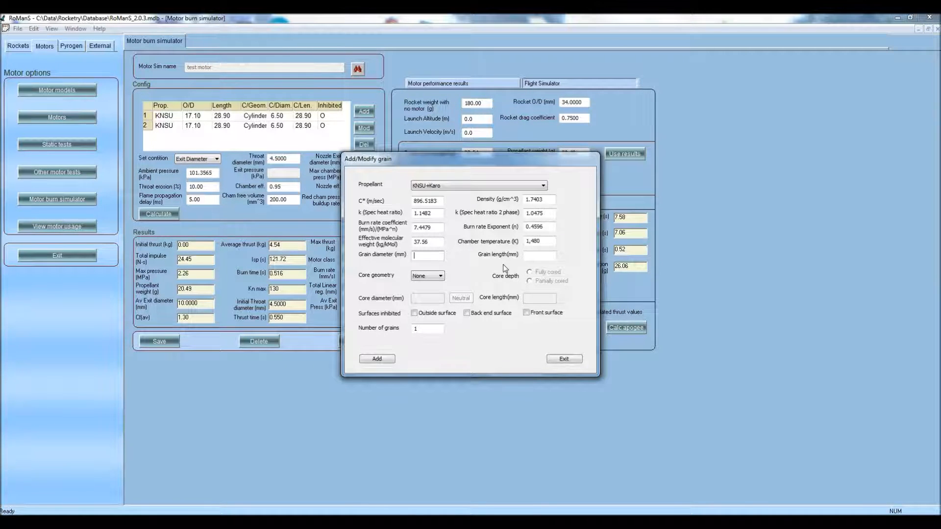
text(5)
key(BackSpace)
text(10)
key(Tab)
text(5)
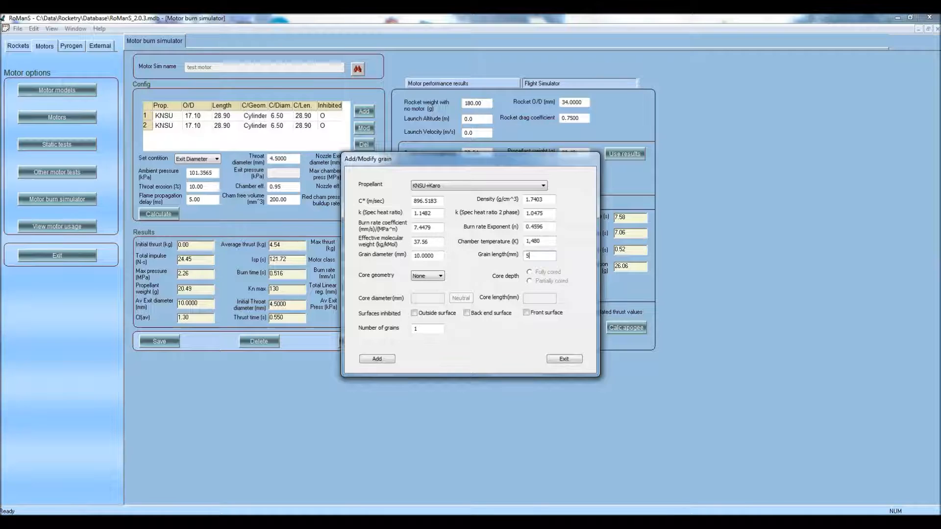
key(Tab)
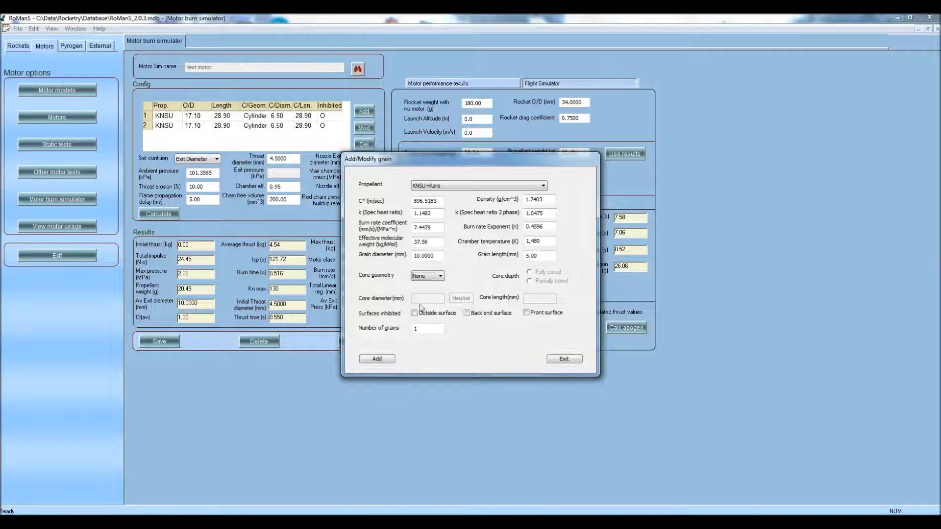
click(440, 312)
click(377, 359)
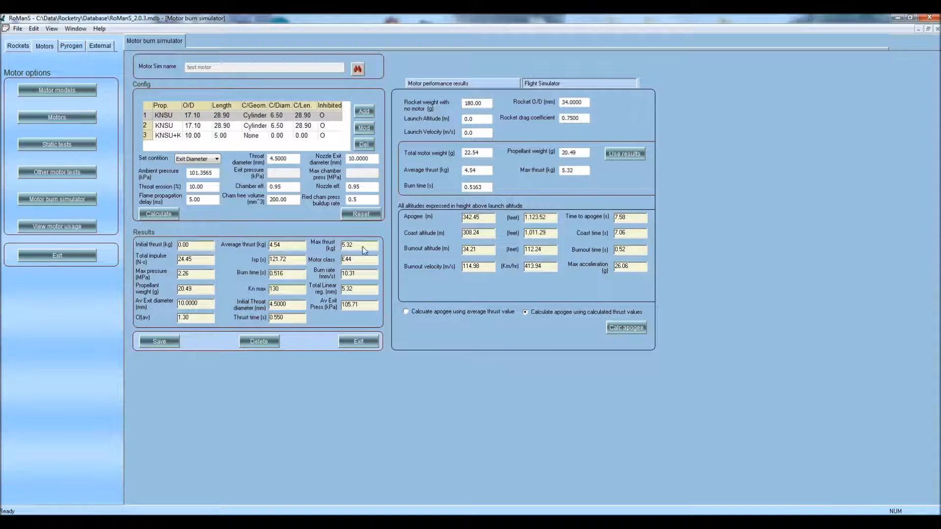
Recalculate the motor's performance with the added KNSU+Karo grain and return to the flight simulator
click(159, 215)
click(157, 215)
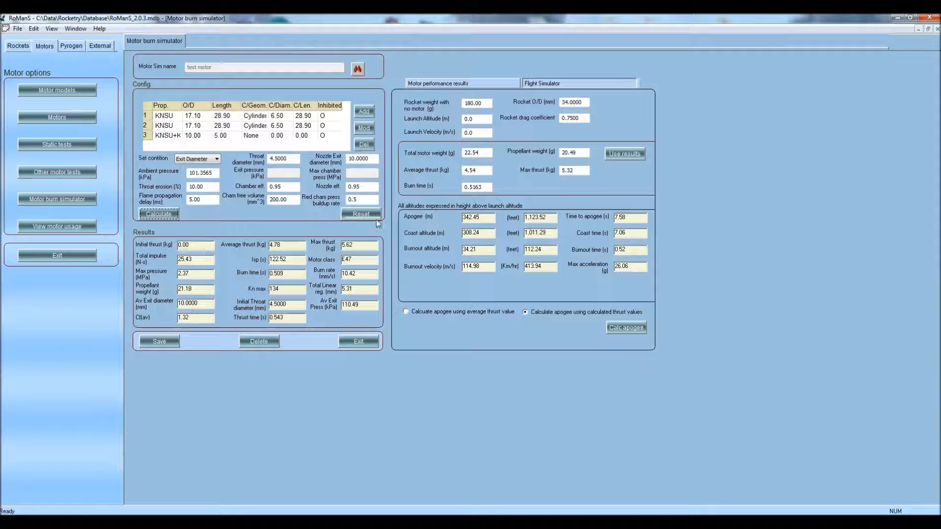
click(584, 84)
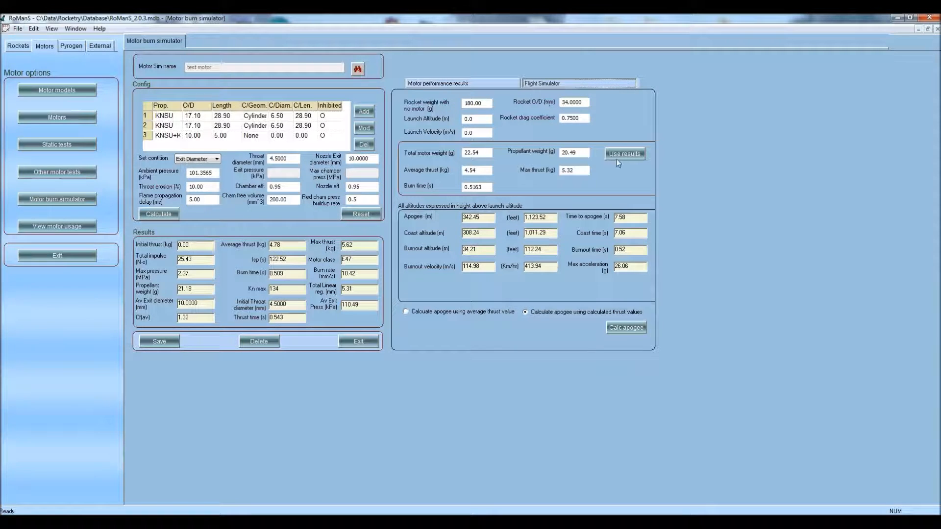
Start another grain for the motor, using KNSU+Karo propellant with a grain diameter of 10 mm
click(462, 84)
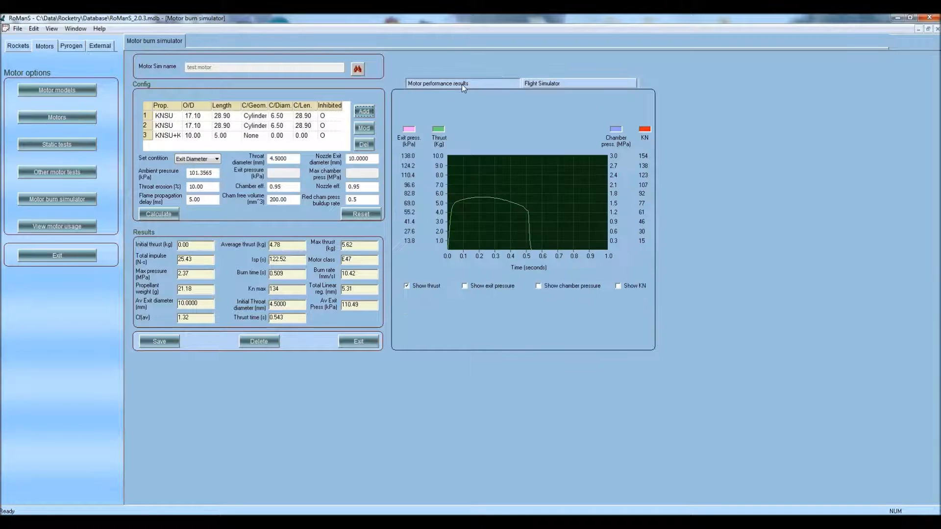
click(543, 83)
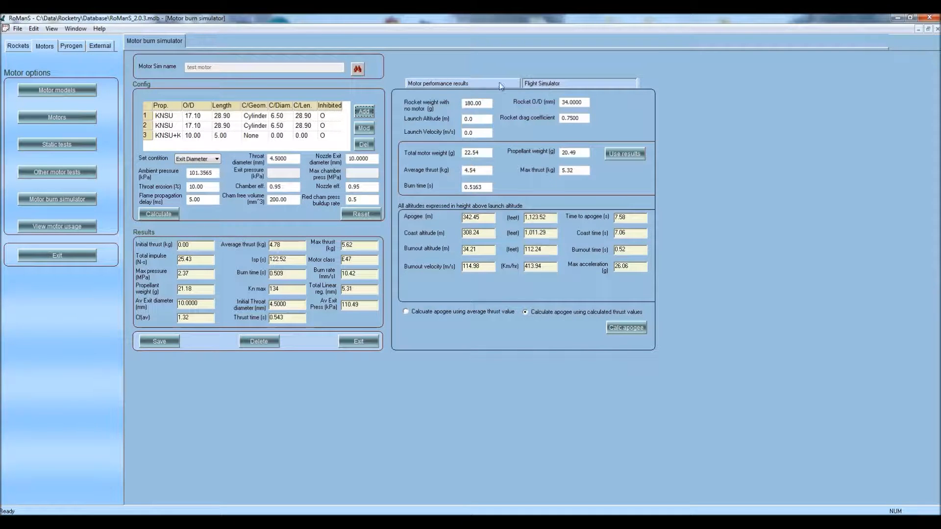
click(459, 83)
click(363, 112)
click(466, 186)
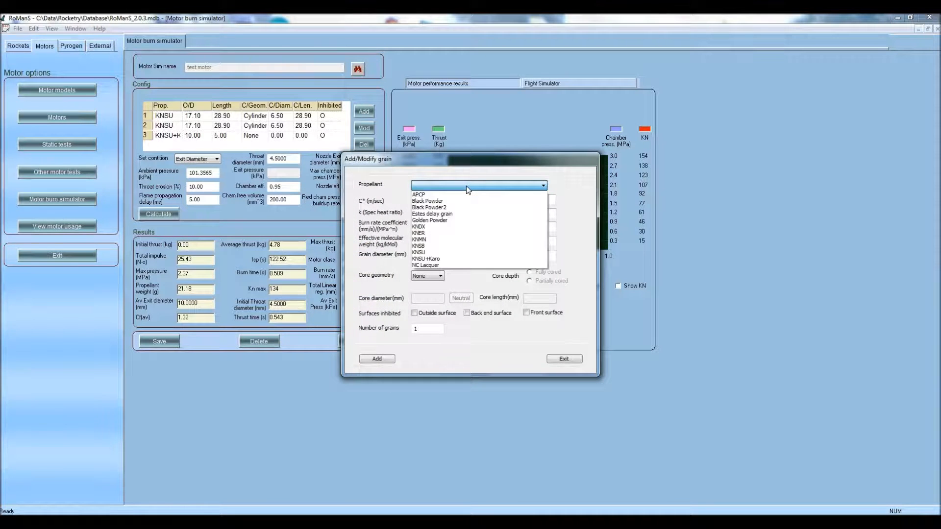
click(448, 259)
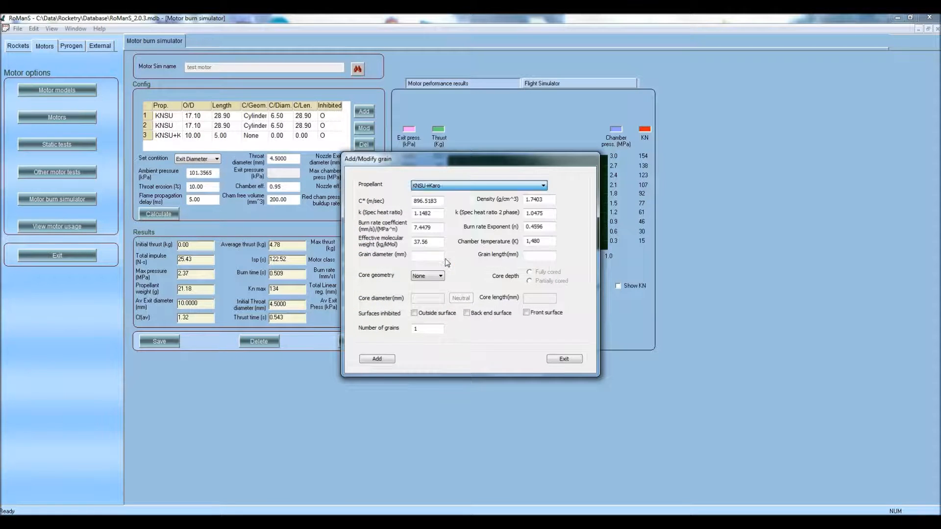
text(10.0000)
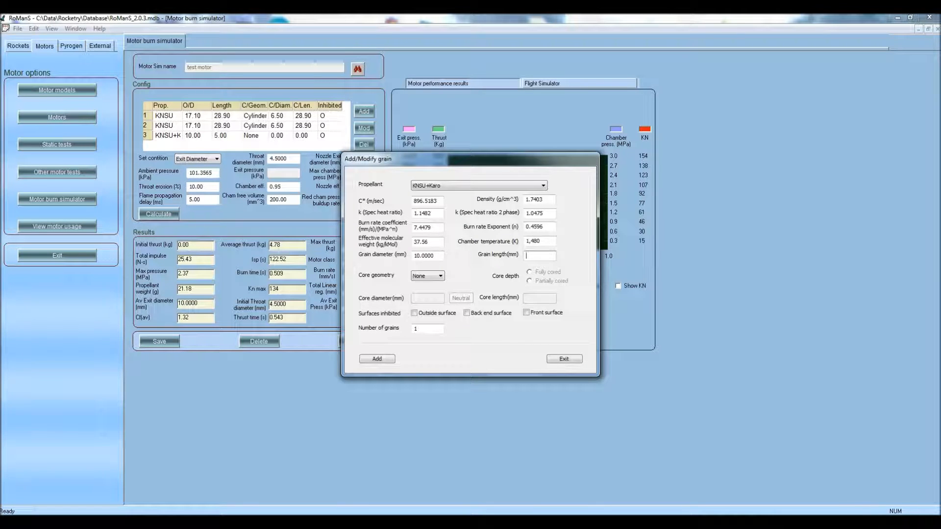
Switch to Calculator and multiply 2.7 by 7 to work out the length of the KNSU+Karo grain
click(668, 518)
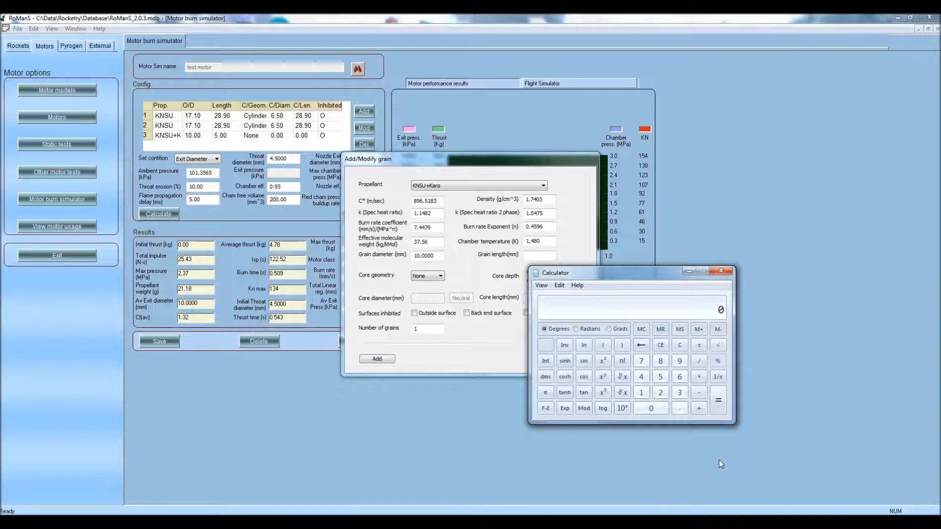
text(2.7*7=)
click(689, 271)
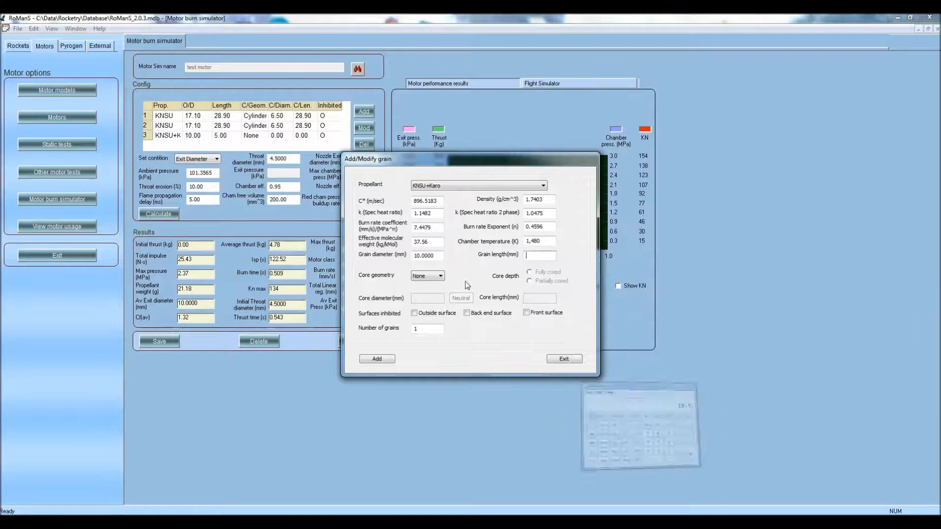
Set the KNSU+Karo grain's length to 19 mm with its outside surface inhibited, and add it to the motor configuration
click(531, 255)
text(19.00)
key(Tab)
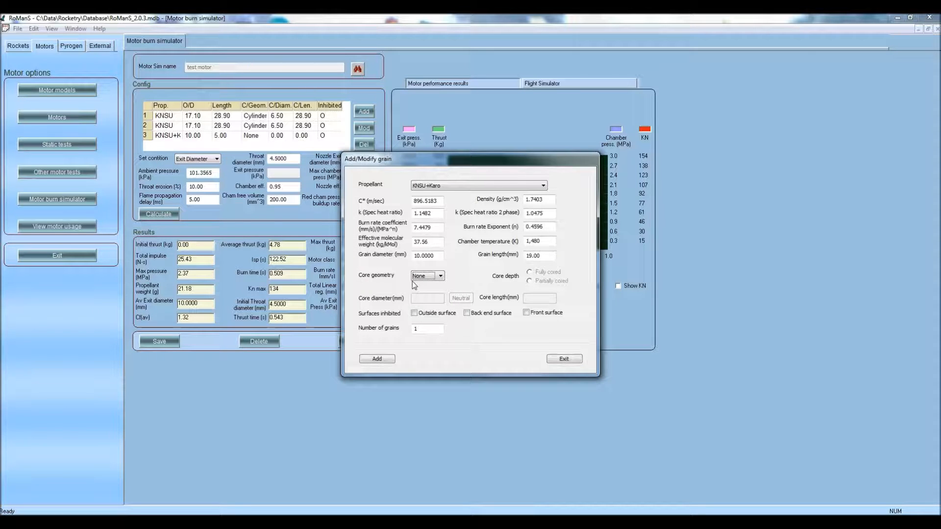
click(424, 315)
click(375, 360)
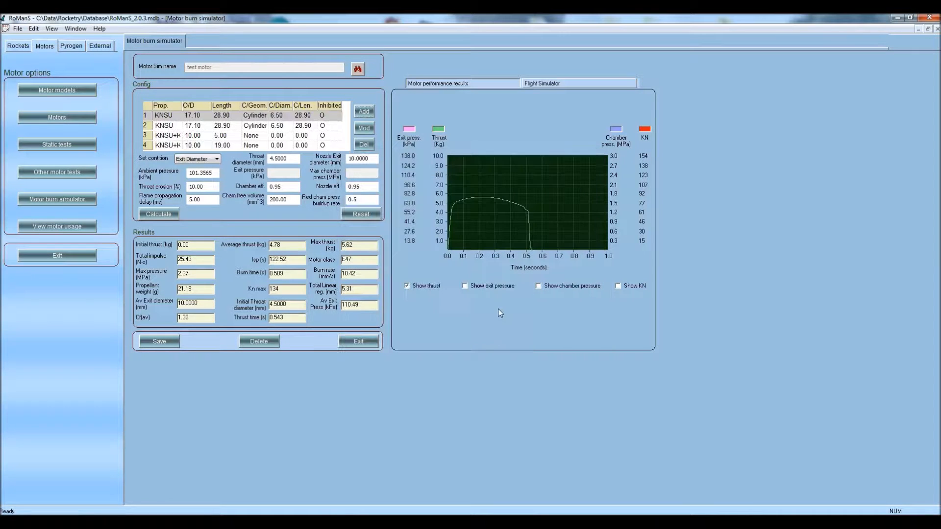
Add one coreless Black Powder grain, 10 mm in diameter and 10 mm long, with no inhibited surfaces
click(475, 186)
click(427, 201)
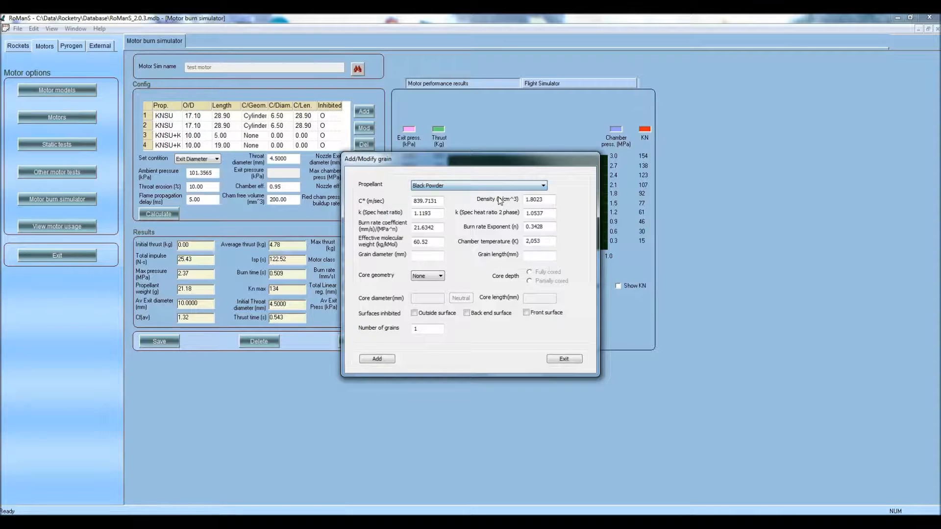
click(427, 255)
text(10)
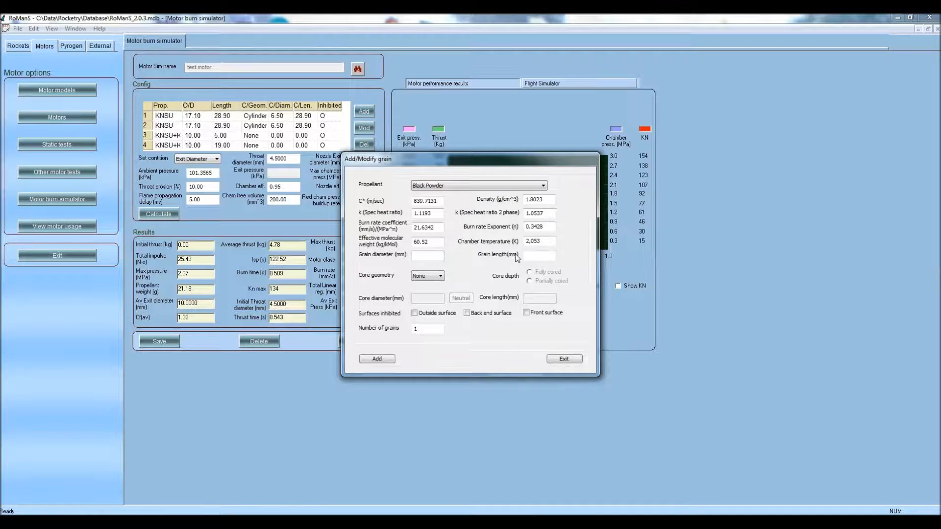
key(Tab)
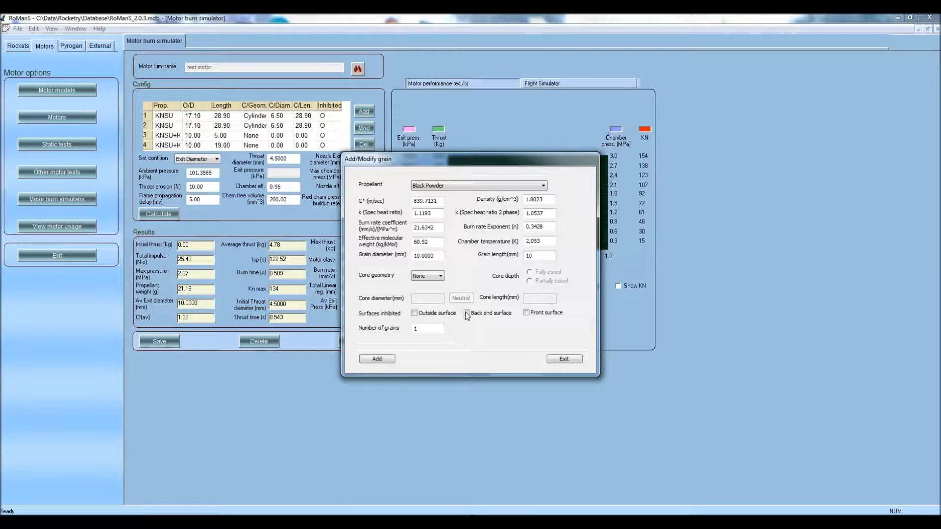
click(381, 360)
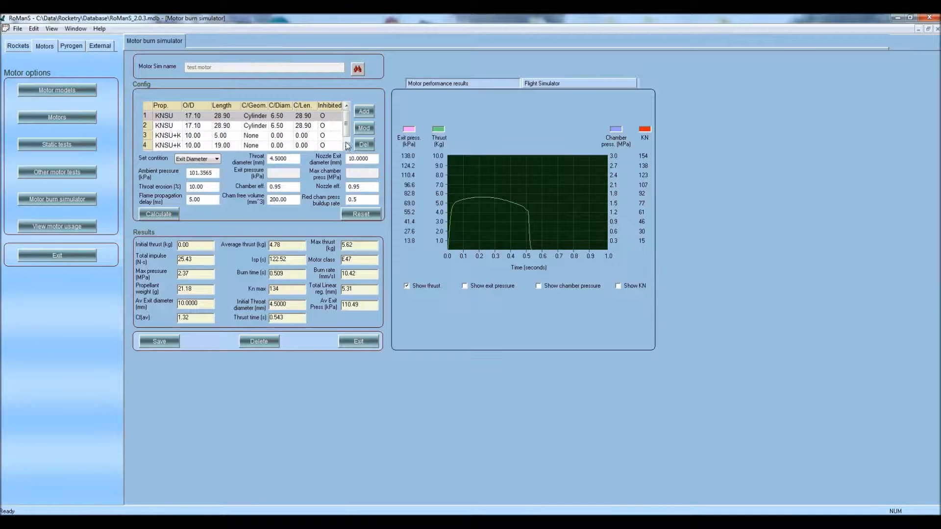
Review each grain in the motor configuration and recalculate the motor's performance with all five grains
click(166, 117)
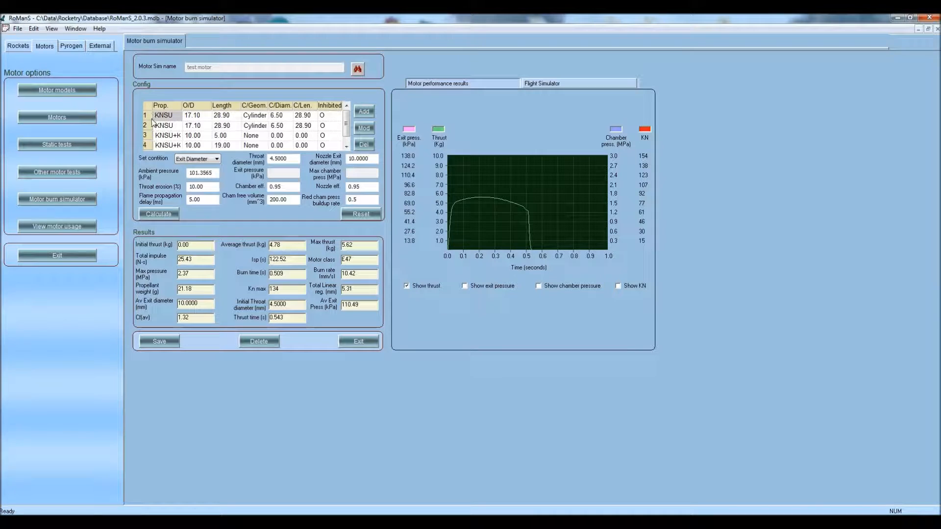
click(149, 127)
click(149, 136)
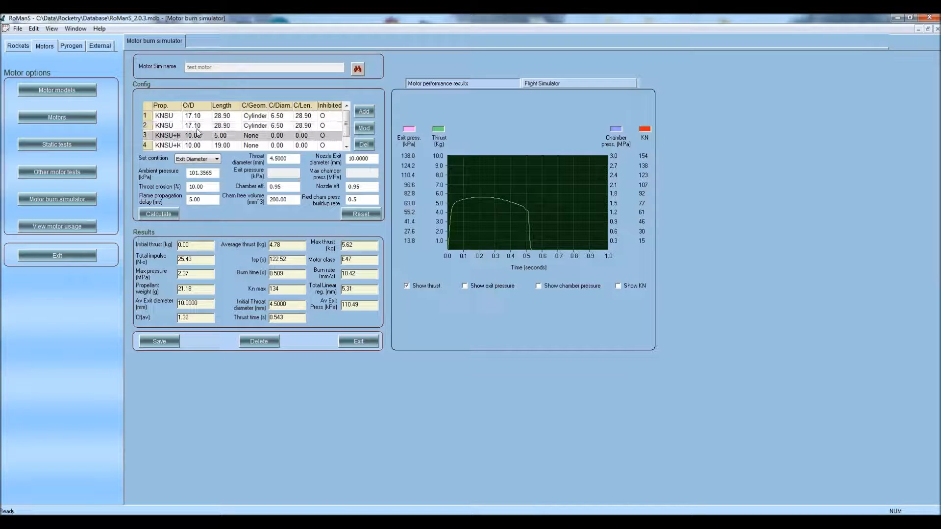
click(346, 146)
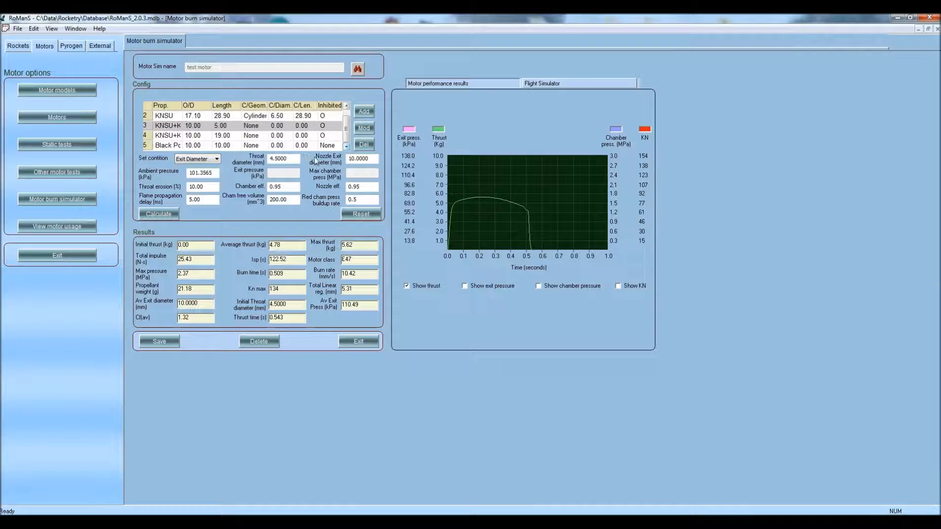
click(148, 135)
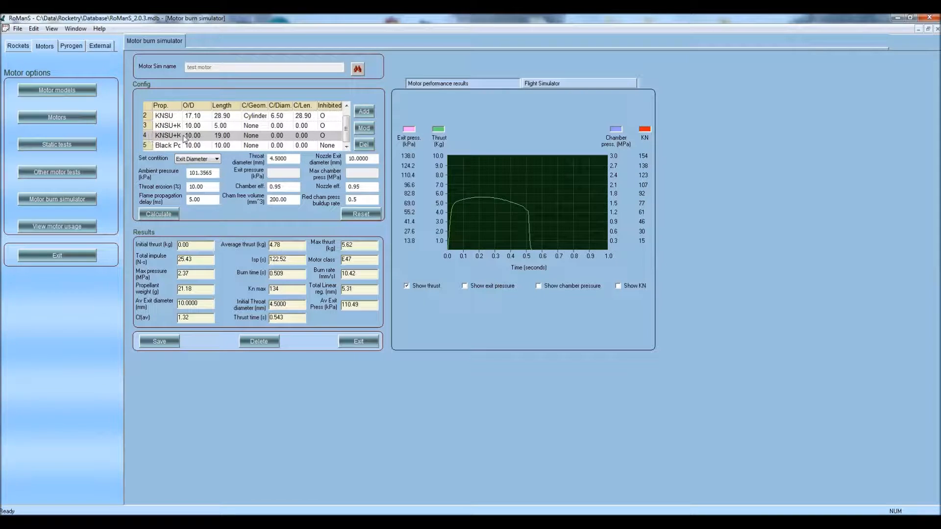
click(149, 146)
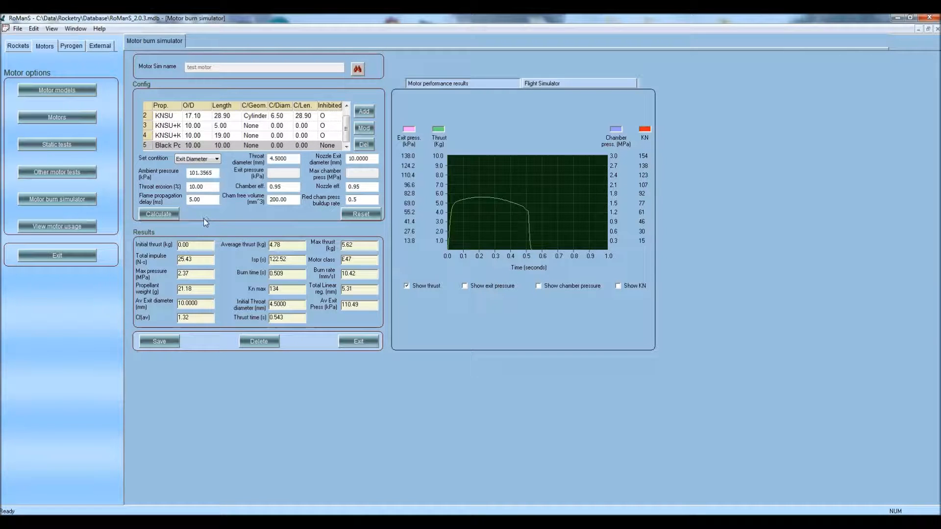
click(164, 213)
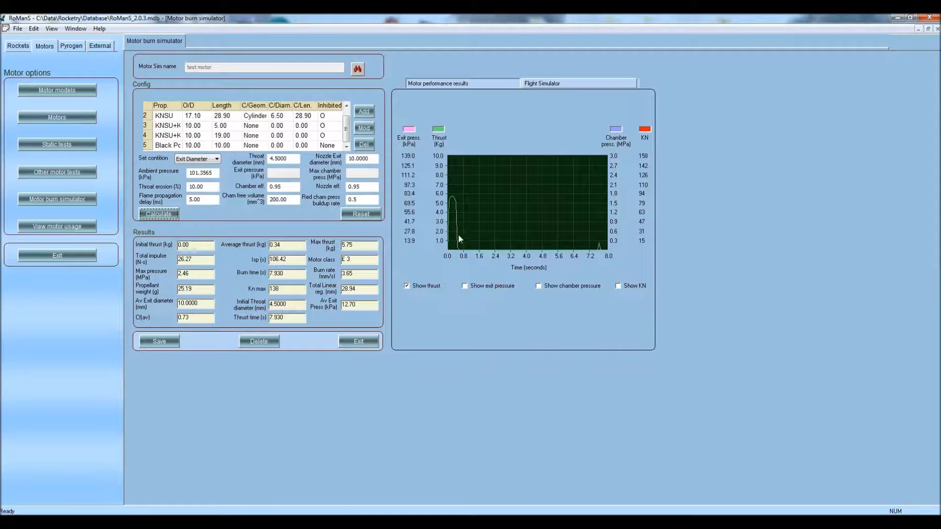
Check the flight simulator and performance results, and save the motor simulation with all its grains
click(560, 82)
click(503, 85)
click(165, 343)
click(465, 289)
Try calculating the motor without the Black Powder and 19 mm KNSU+Karo grains, and reset to the saved configuration
click(146, 147)
click(363, 146)
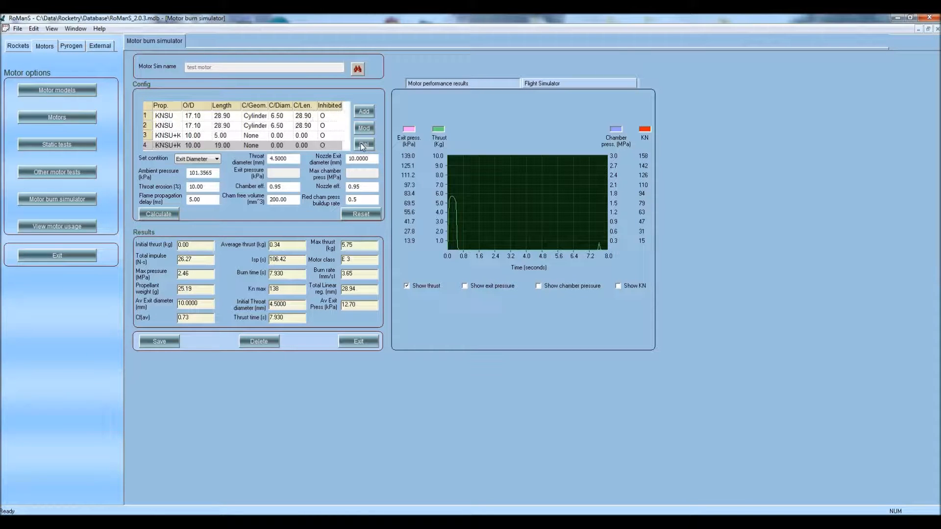
click(362, 146)
click(160, 214)
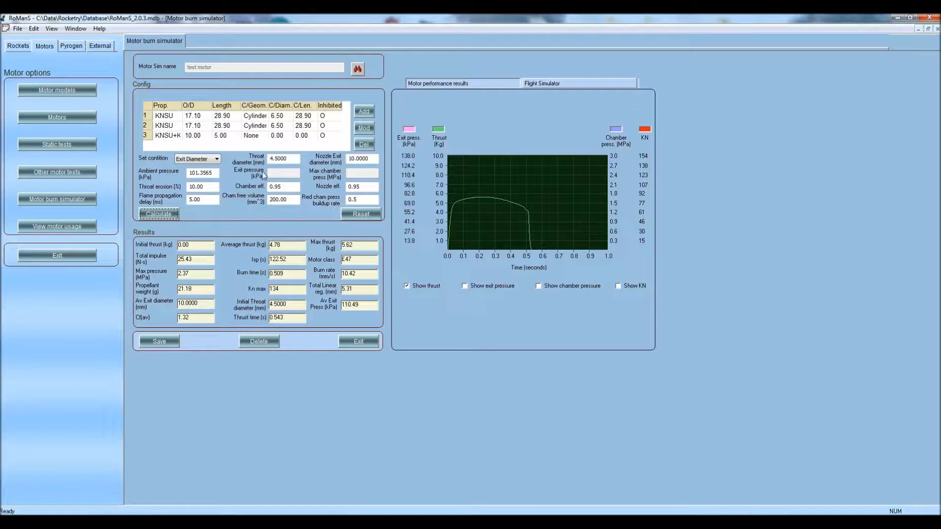
click(369, 215)
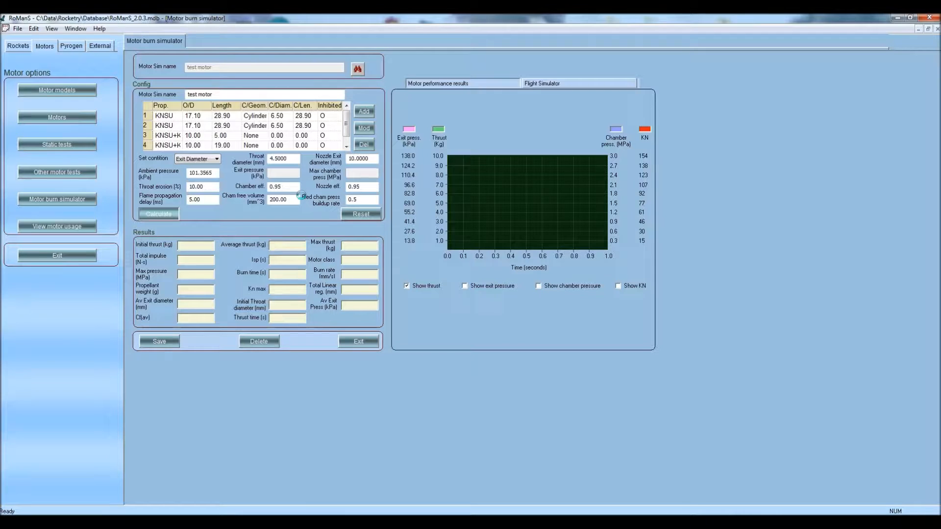
Delete the Black Powder grain and both KNSU+Karo grains, and recalculate the motor with only the two KNSU grains
click(148, 145)
click(364, 145)
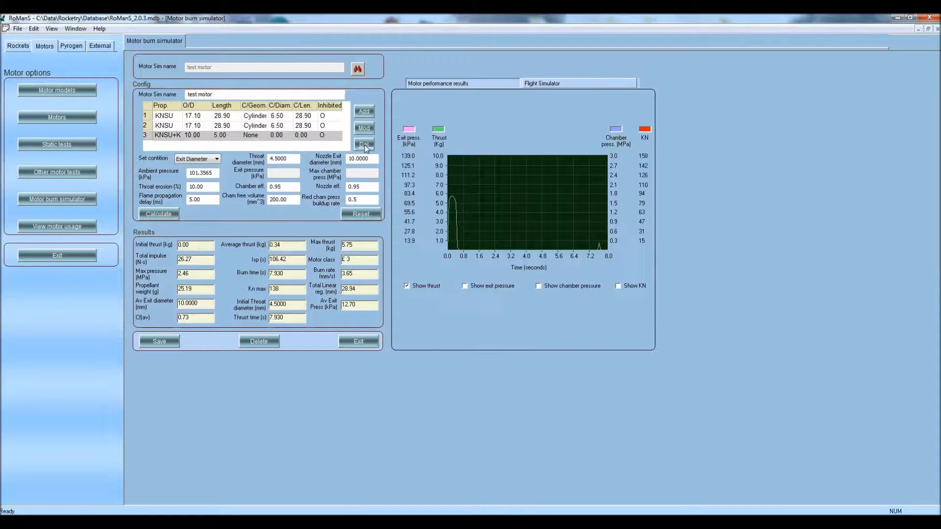
click(364, 146)
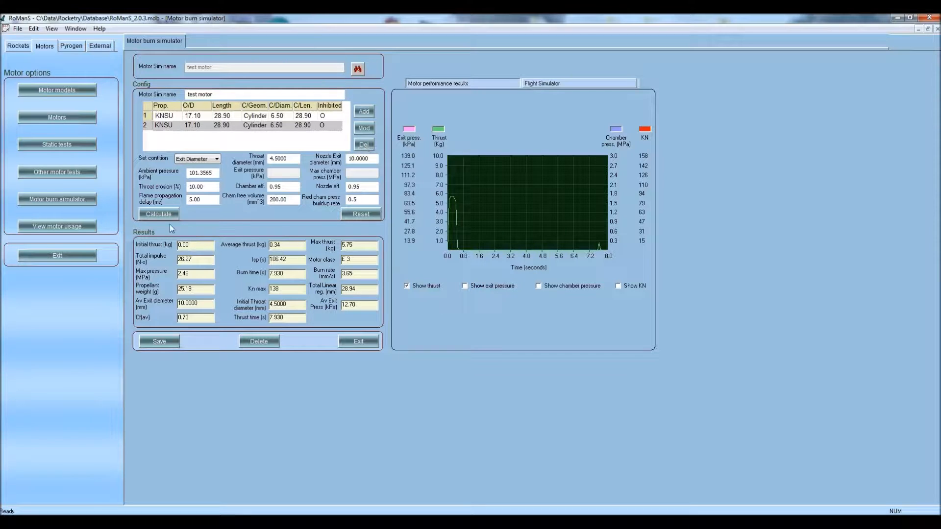
click(153, 211)
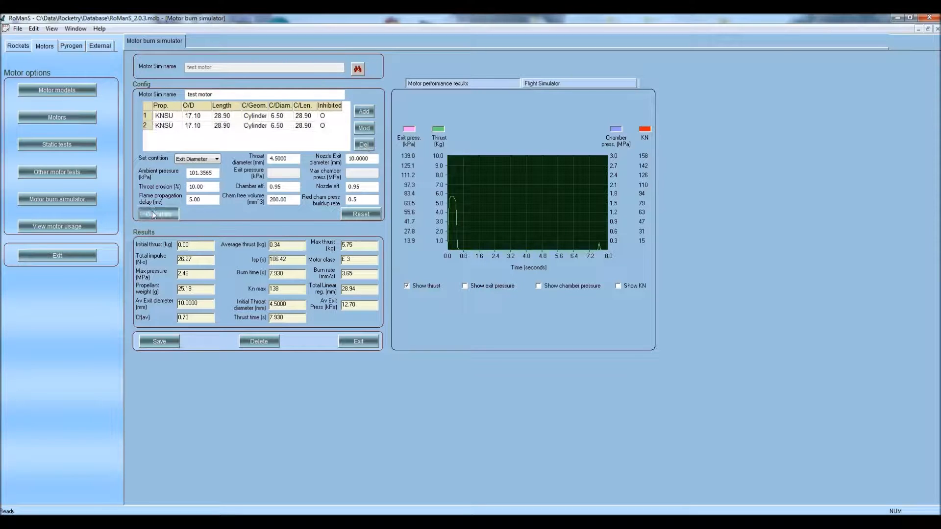
Change the second KNSU grain to partially cored with a 14 mm core length, and recalculate the motor's performance
click(158, 127)
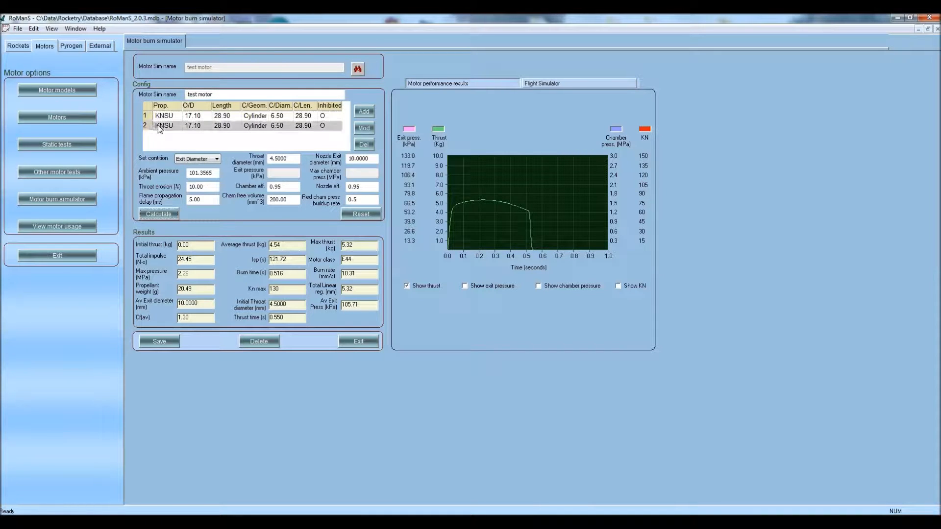
click(363, 129)
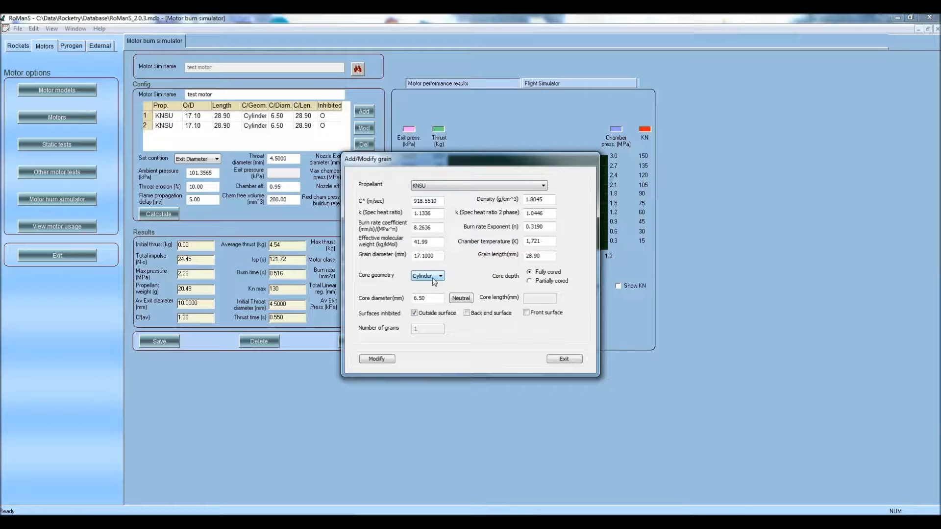
click(547, 280)
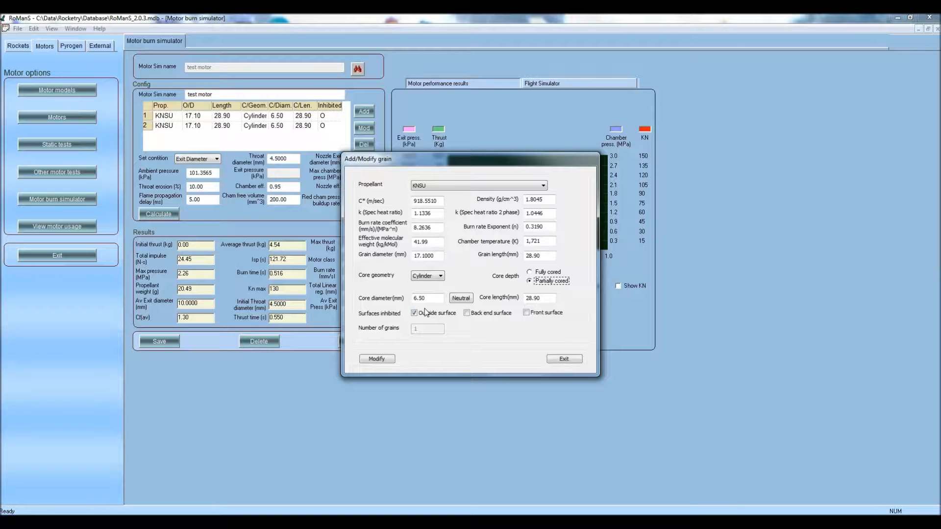
drag(549, 300, 463, 297)
text(14)
click(376, 359)
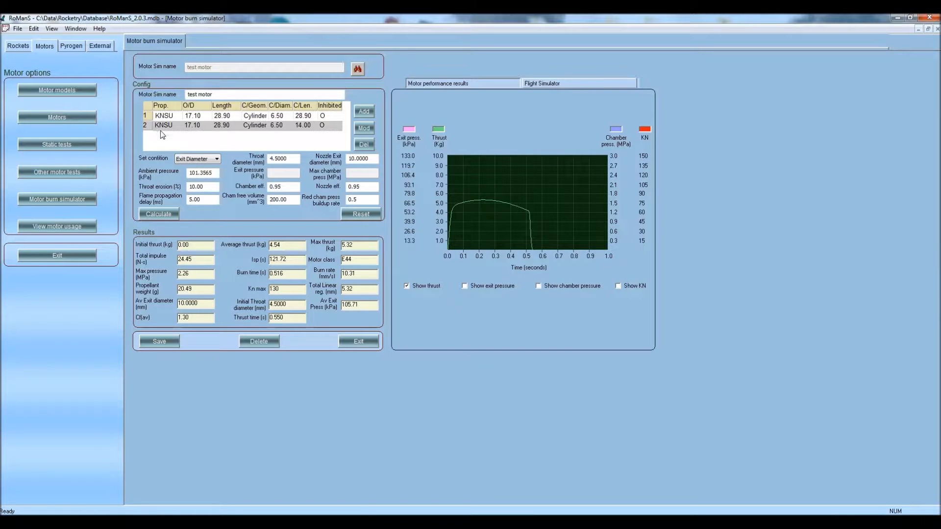
click(167, 215)
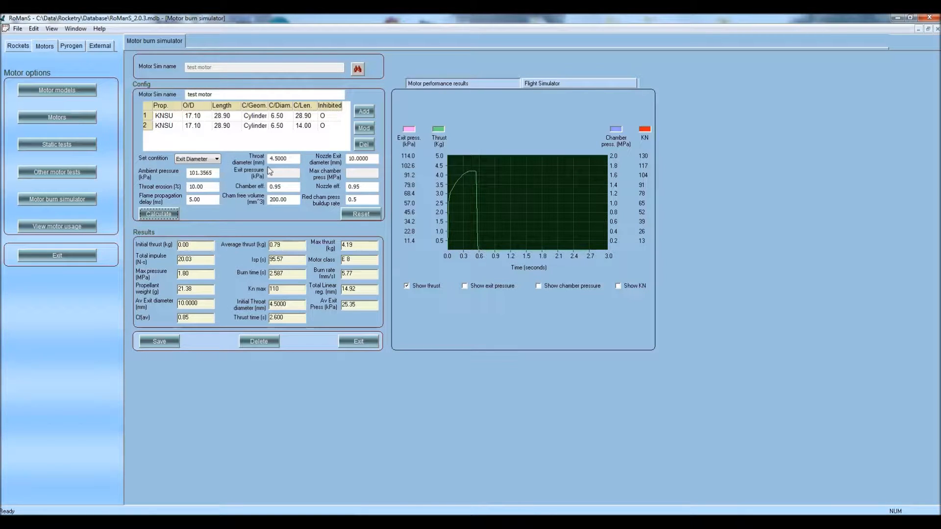
Change the second grain's propellant to Black Powder and recalculate the motor's performance
click(150, 128)
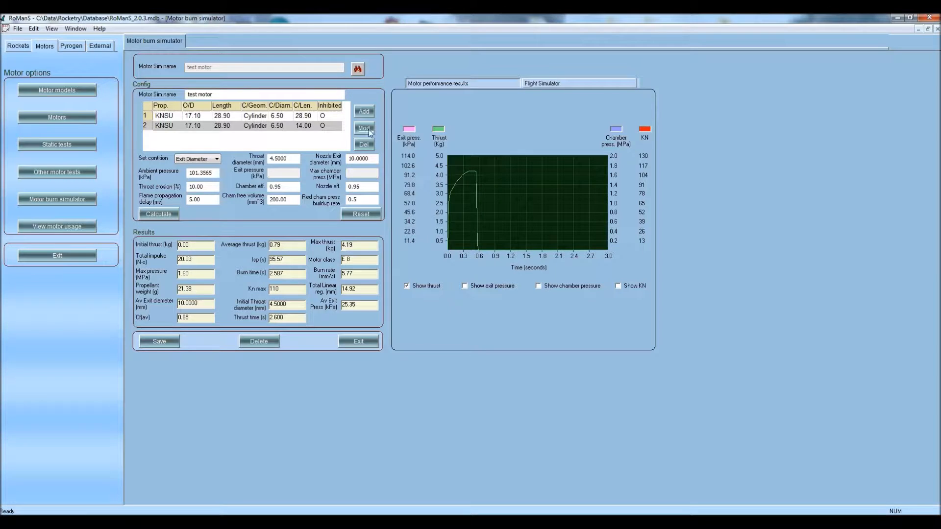
click(363, 128)
click(451, 188)
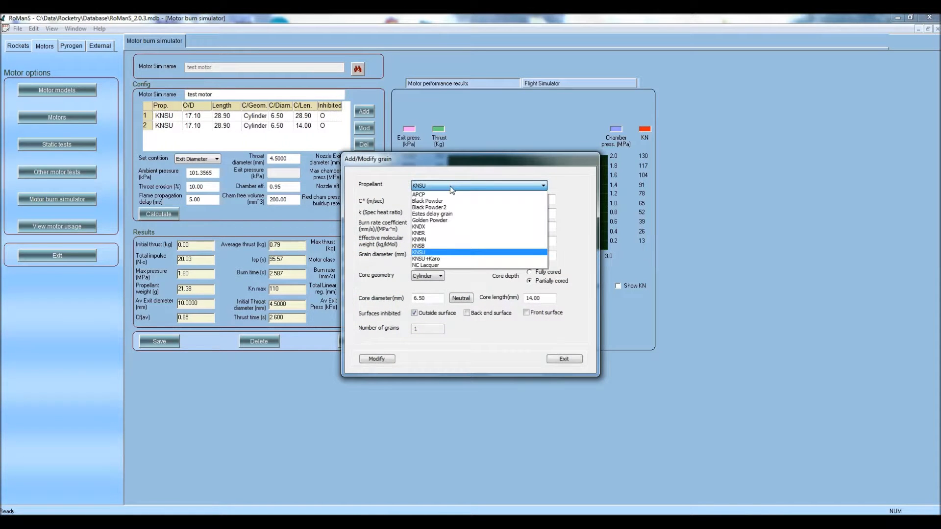
click(448, 201)
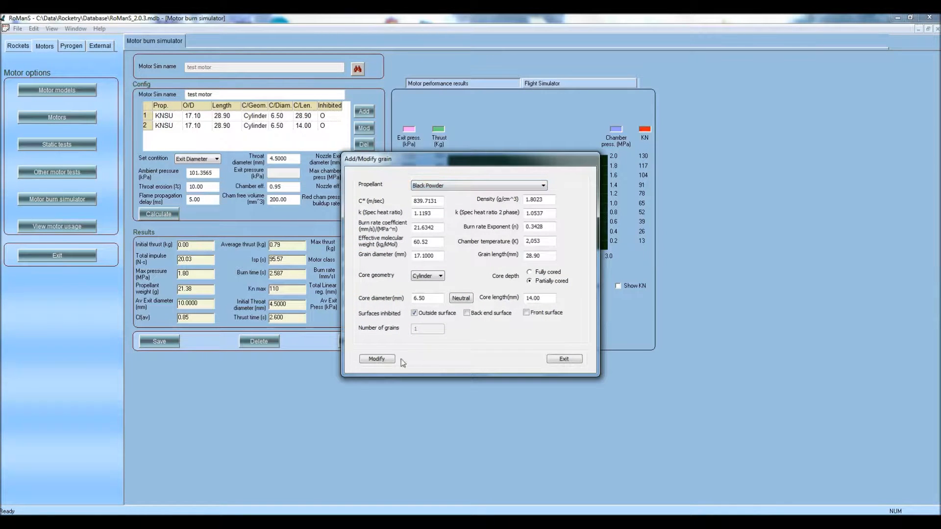
click(379, 360)
click(157, 213)
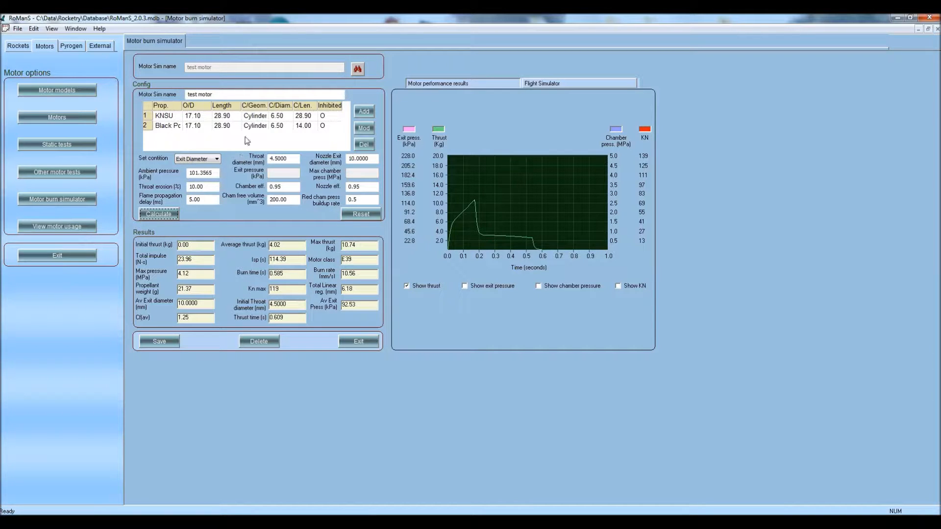
Close the test motor configuration, load the saved KNSU+Karo E65 motor simulation, and calculate its performance
click(360, 342)
click(357, 69)
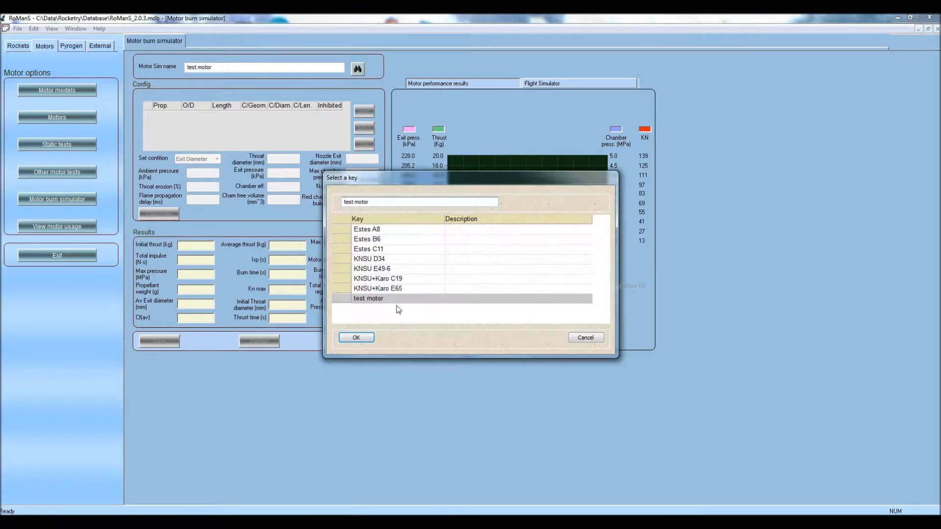
click(384, 290)
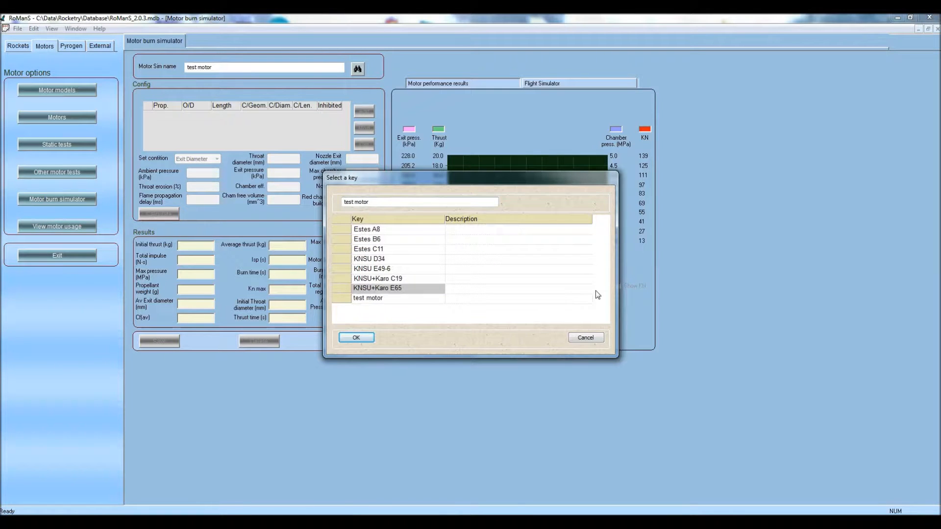
key(Return)
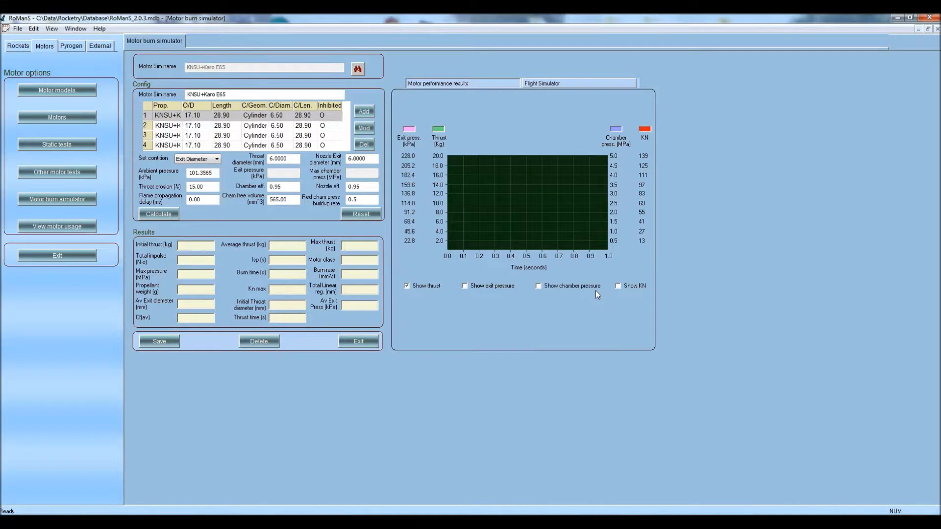
click(169, 213)
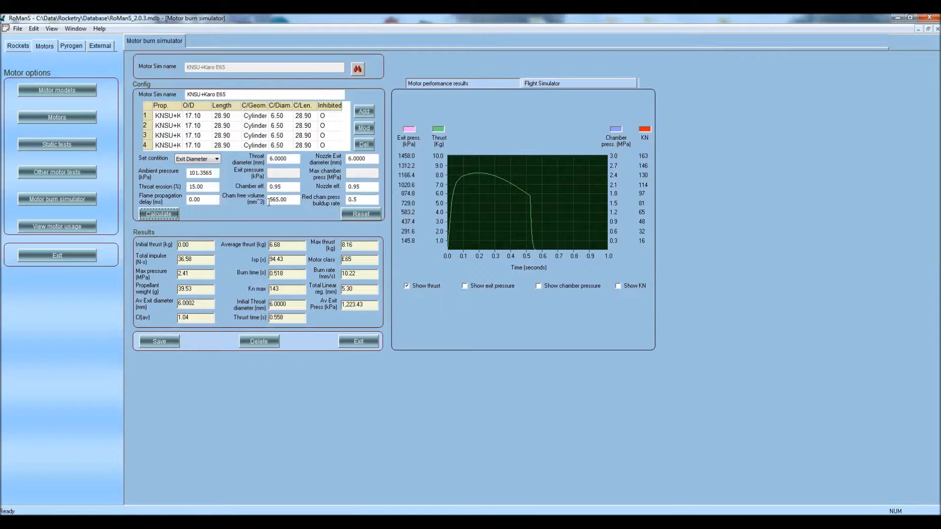
Look up the static test usage of the KNSU+Karo E65 motor model and open its test record
click(74, 227)
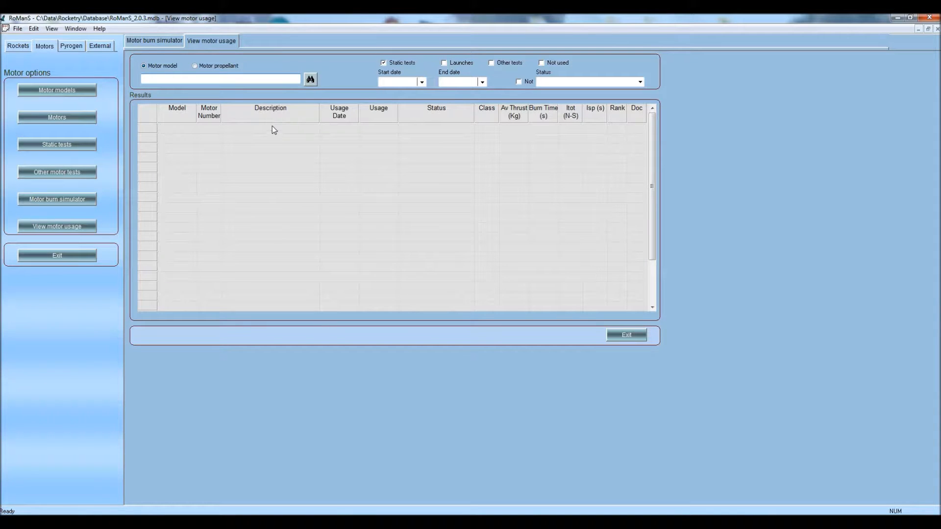
click(308, 80)
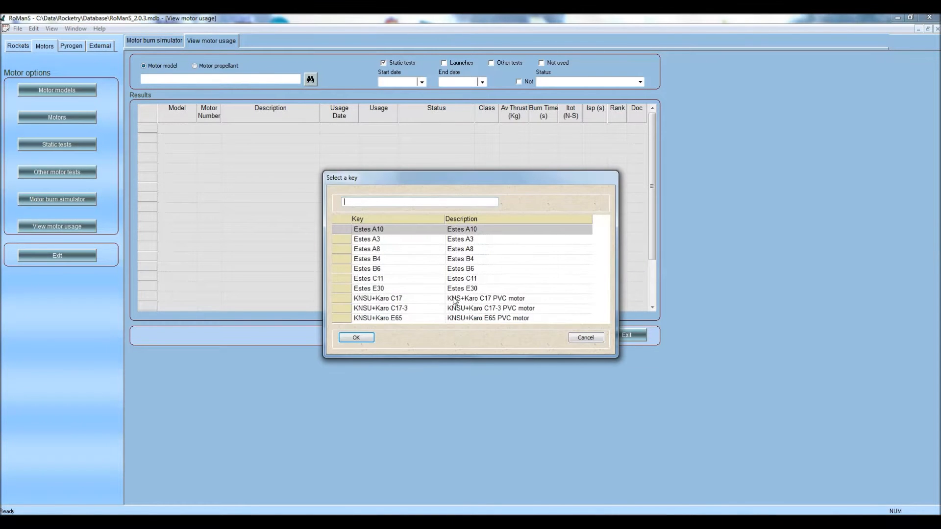
click(410, 320)
key(Return)
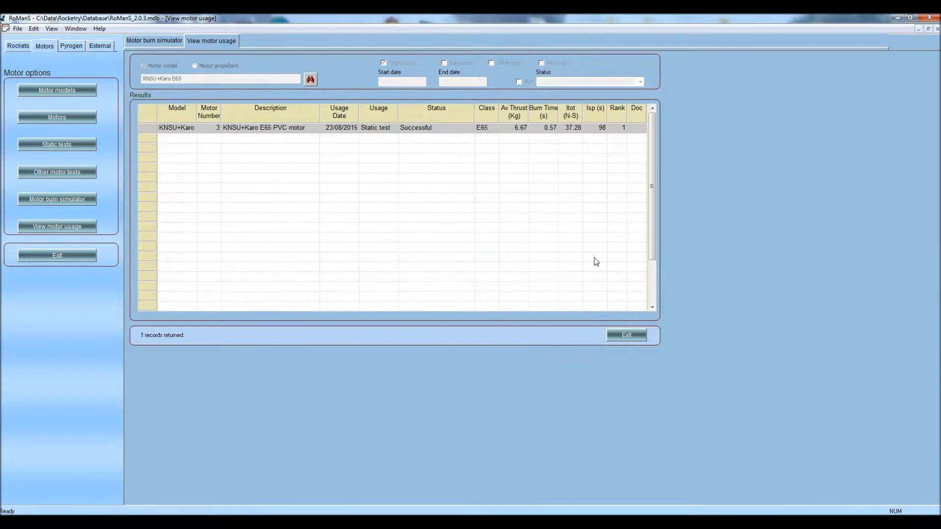
double_click(596, 262)
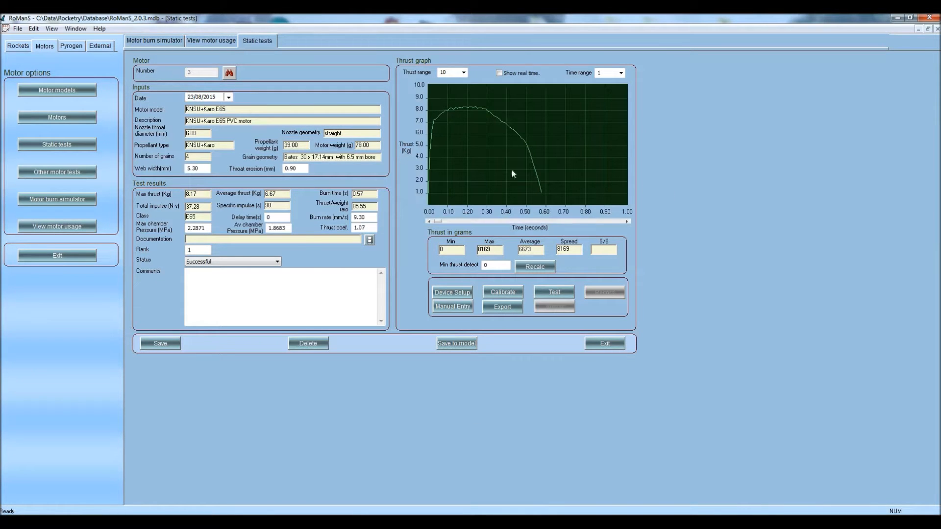
Close the motor usage view and tile the static test and burn simulator windows side by side
click(218, 43)
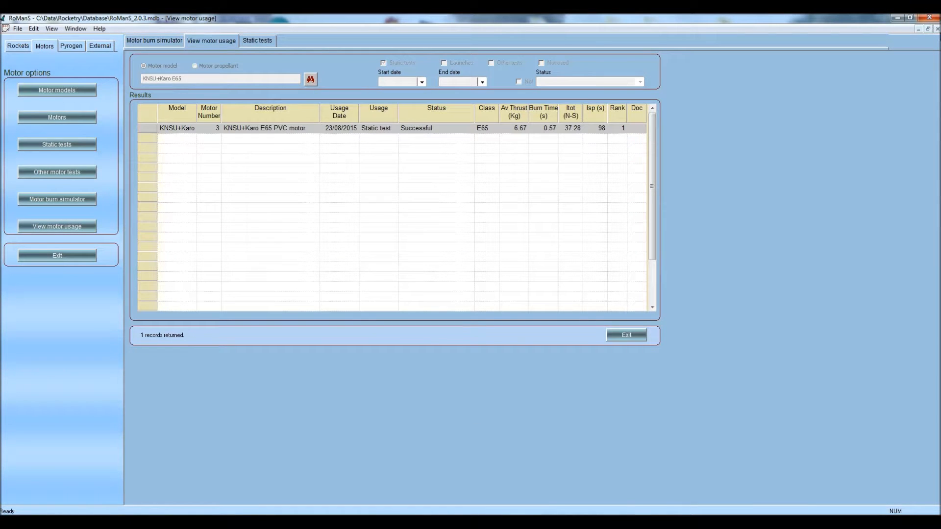
click(937, 29)
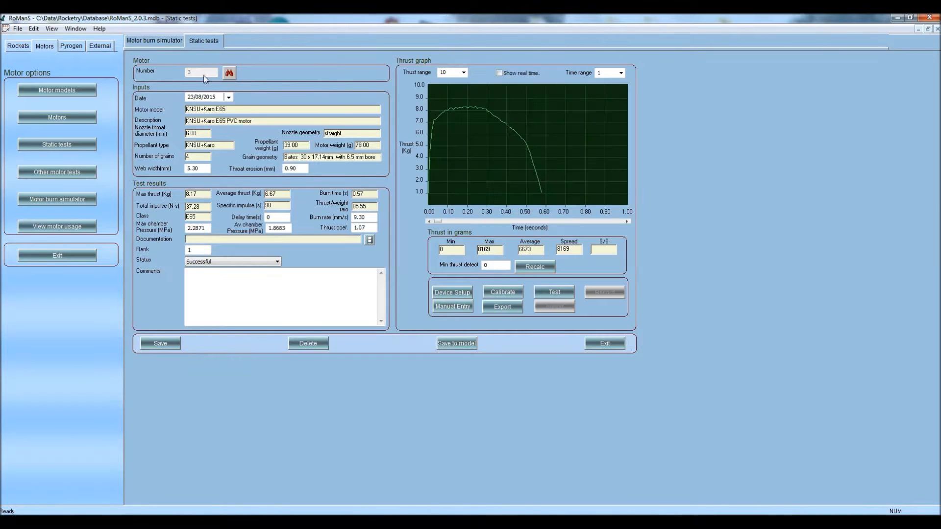
click(75, 28)
click(81, 61)
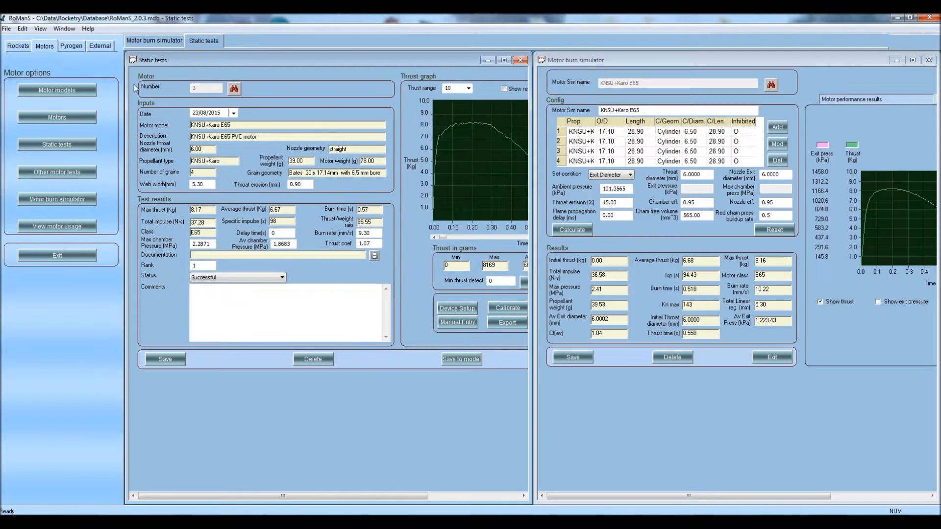
Compare the KNSU+Karo E65 static test's thrust curve and results with the simulated ones, and maximize the burn simulator window
drag(422, 498, 494, 499)
drag(584, 498, 670, 502)
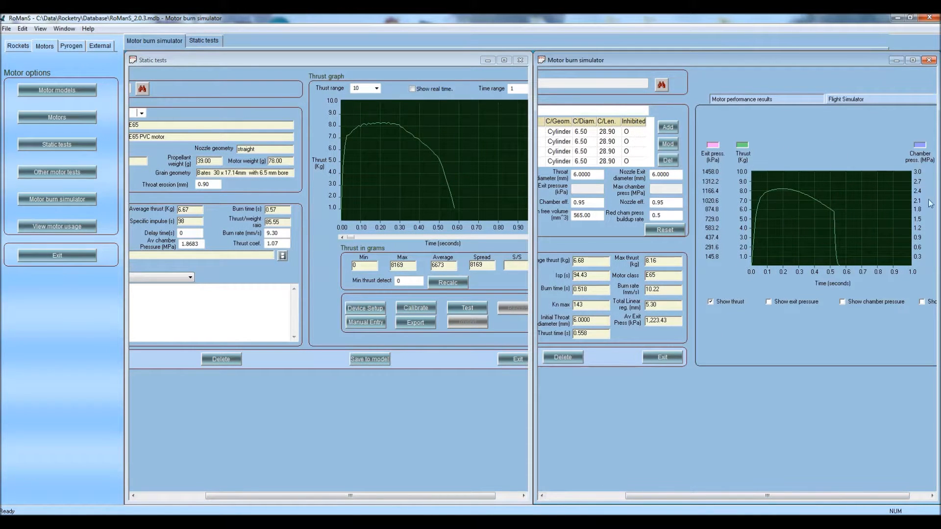
click(414, 182)
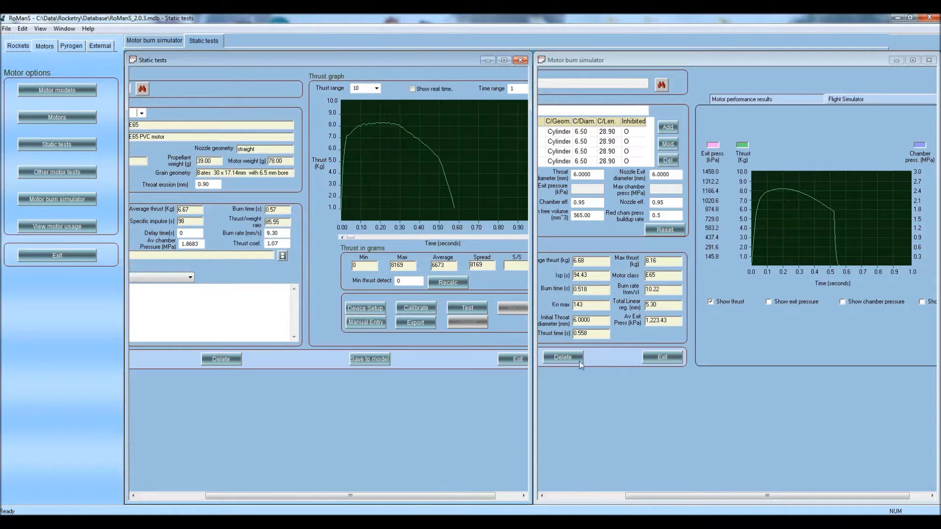
drag(642, 496, 590, 500)
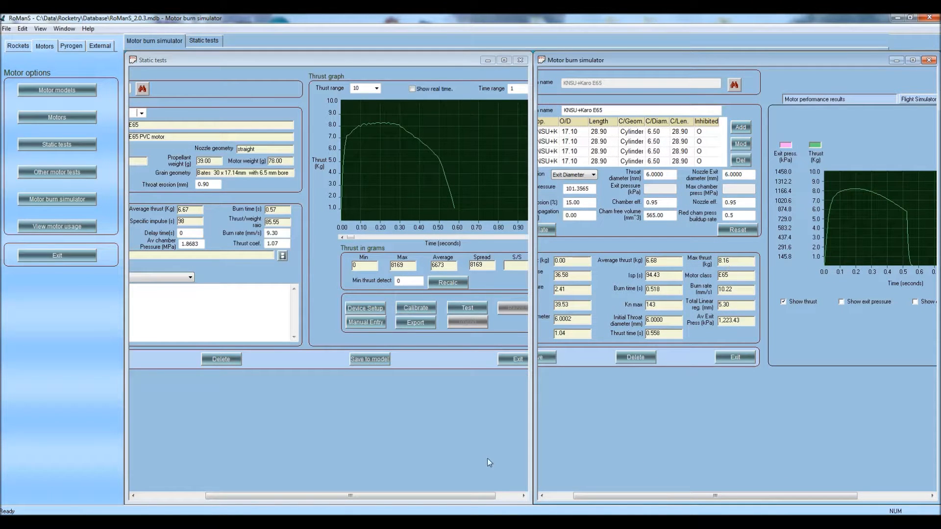
drag(468, 500, 396, 500)
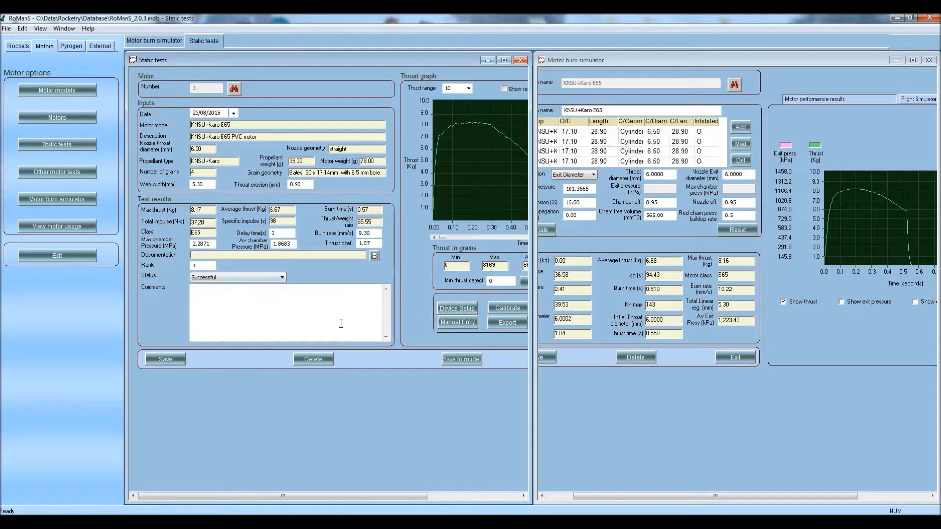
click(445, 498)
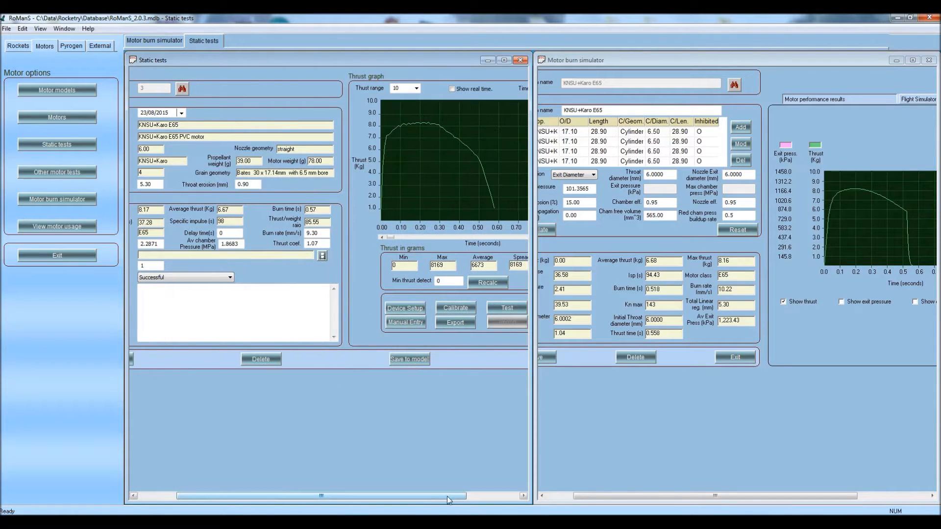
drag(435, 498, 398, 482)
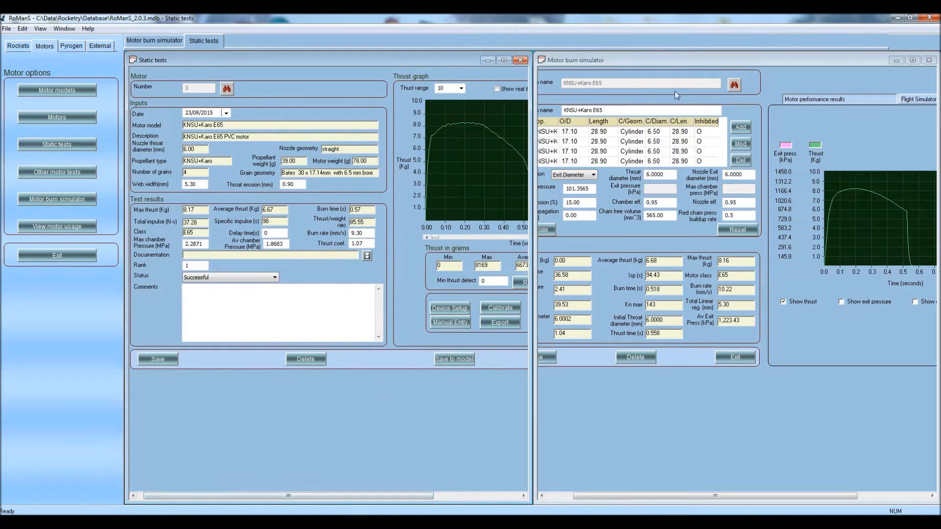
drag(837, 60, 804, 61)
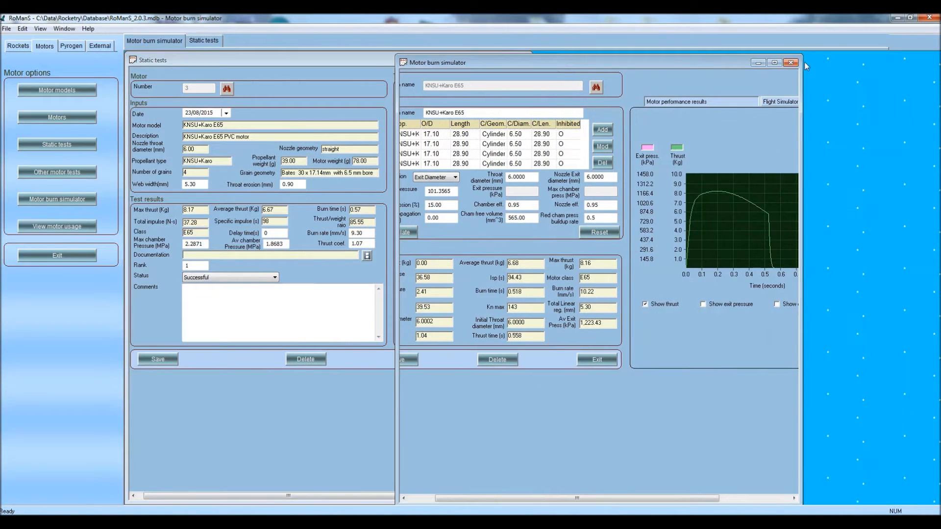
click(774, 62)
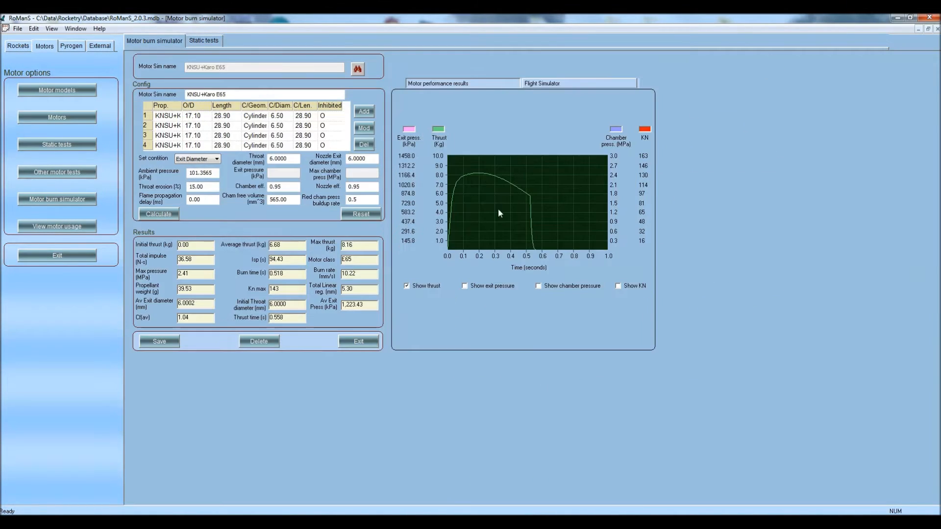
Return to the KNSU+Karo E65 static test record, run a live thrust test, and stop it
click(202, 40)
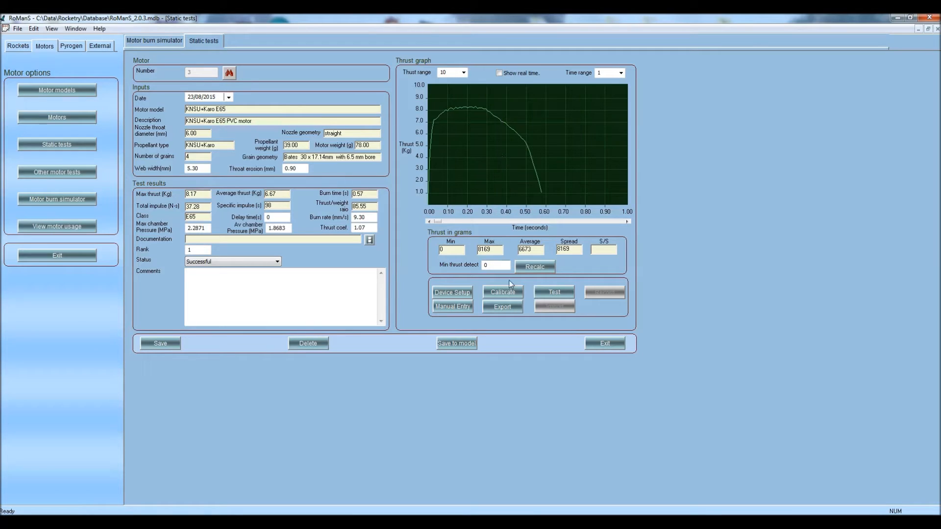
click(549, 291)
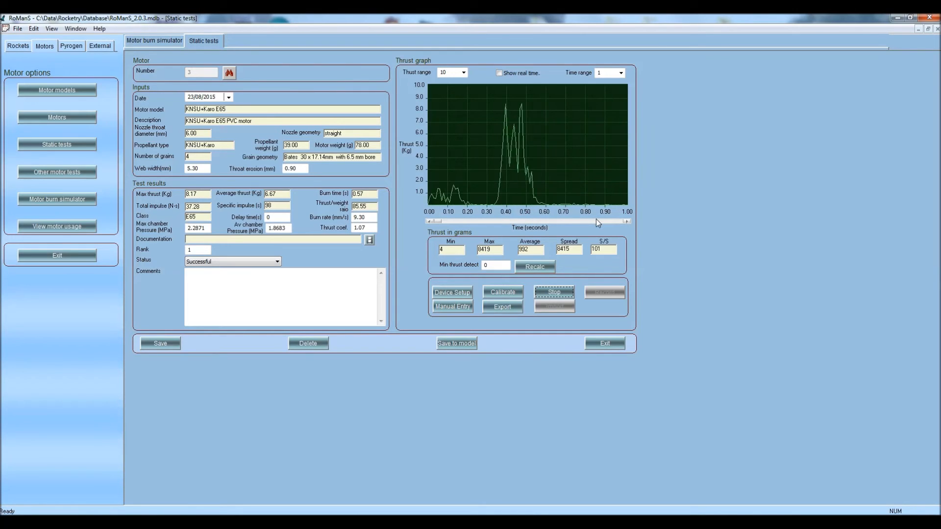
click(559, 295)
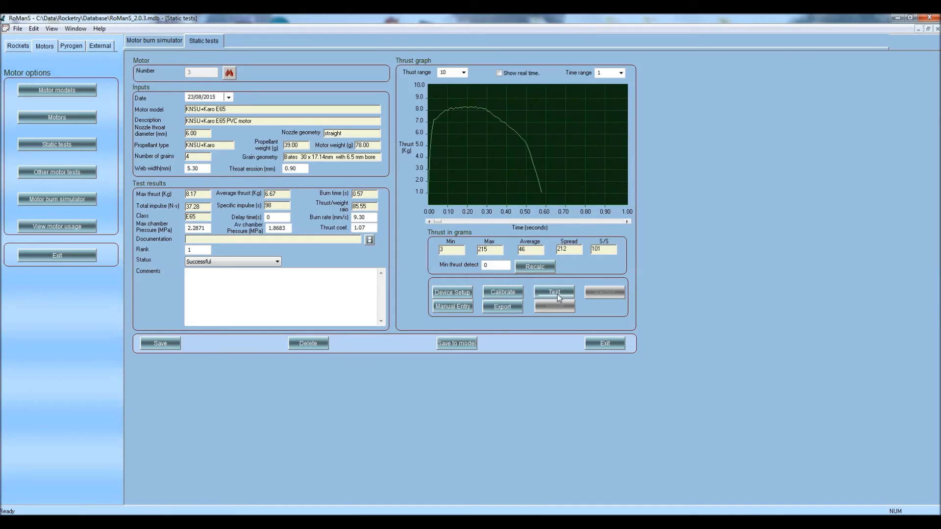